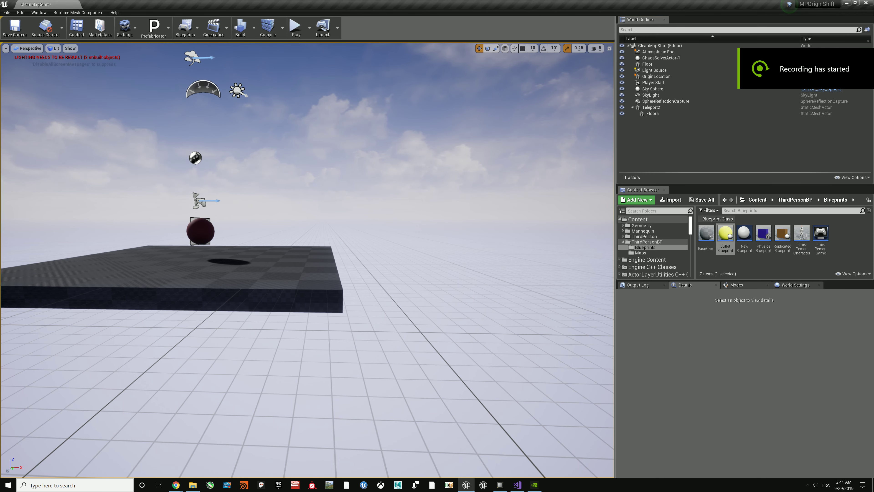
# Fly the viewport toward the red OriginLocation sphere and select the Teleport2 actor.
pyautogui.press('w')
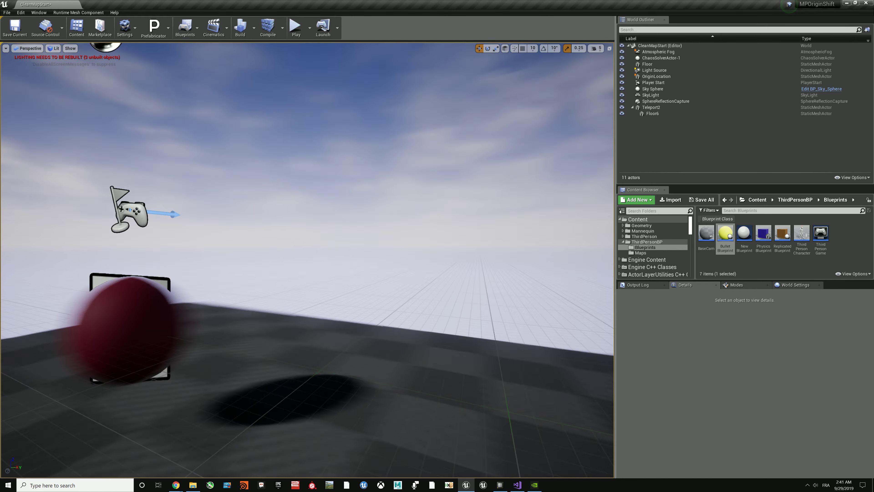
pyautogui.press('s')
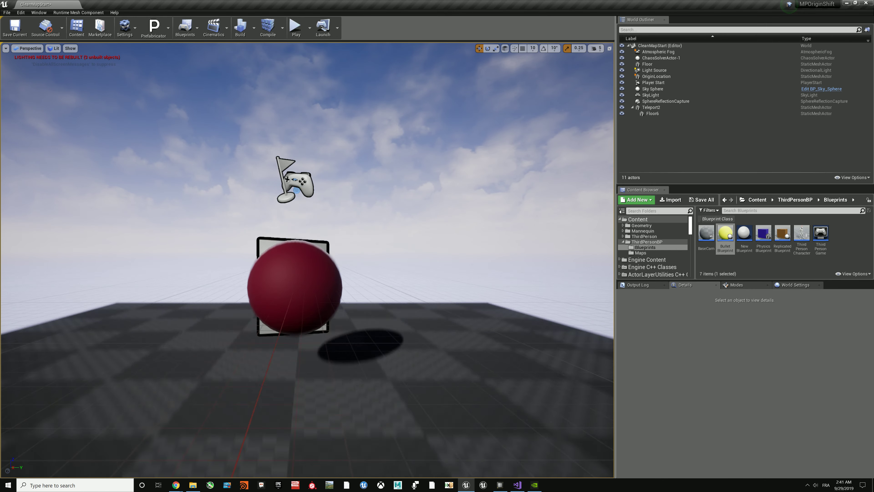
pyautogui.press('e')
pyautogui.click(654, 107)
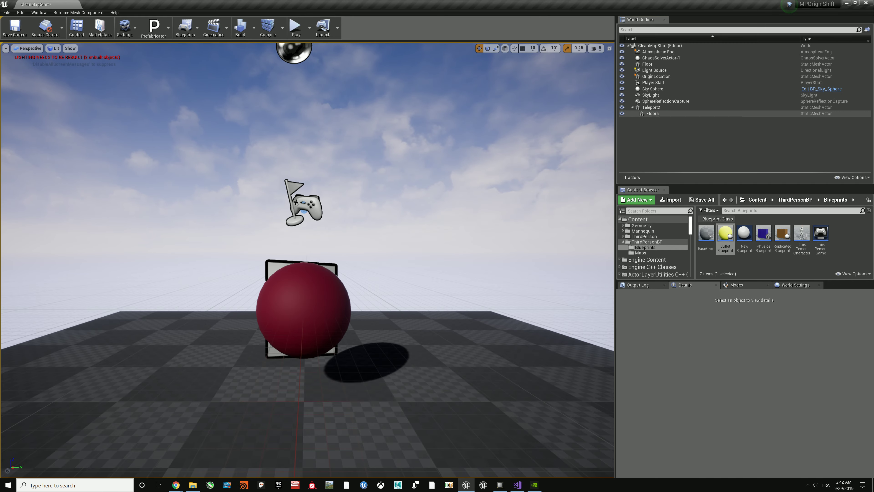
# Focus on the Teleport2 cone at X 10500000 and orbit back to see it above Floor2.
pyautogui.doubleClick(651, 107)
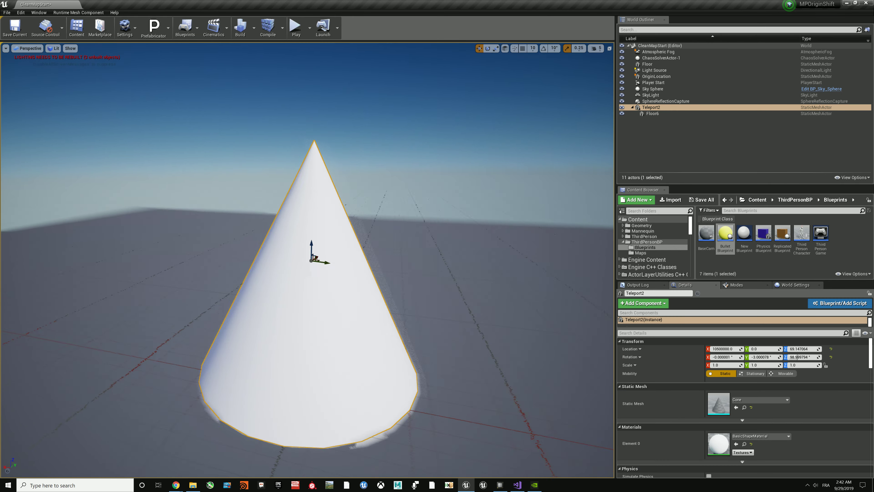
pyautogui.moveTo(310, 248)
pyautogui.keyDown('alt'); pyautogui.mouseDown()
pyautogui.moveTo(482, 248)
pyautogui.moveTo(327, 241)
pyautogui.mouseUp(); pyautogui.keyUp('alt')
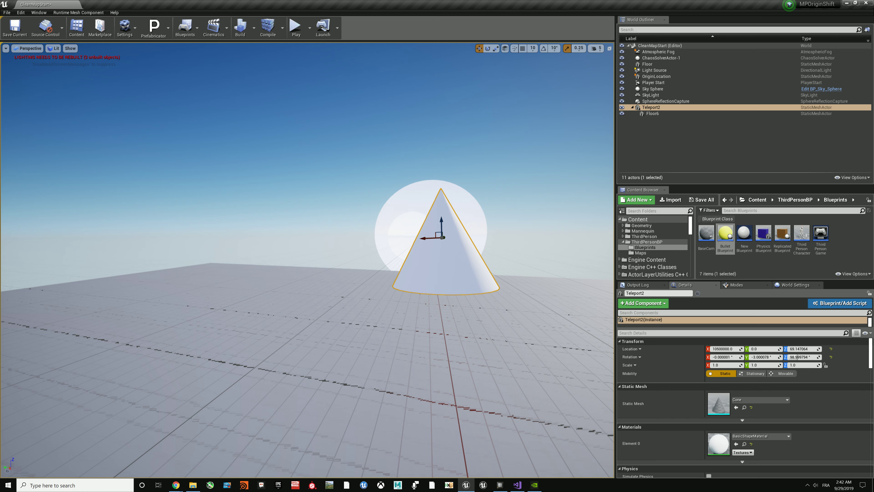
pyautogui.moveTo(440, 237); pyautogui.dragTo(258, 246, button='middle')
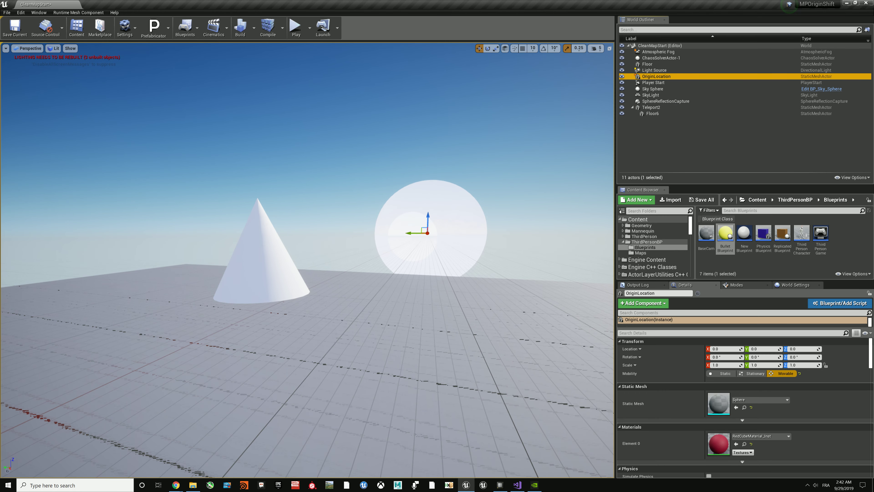
pyautogui.keyDown('alt'); pyautogui.moveTo(327, 241); pyautogui.dragTo(327, 327); pyautogui.keyUp('alt')
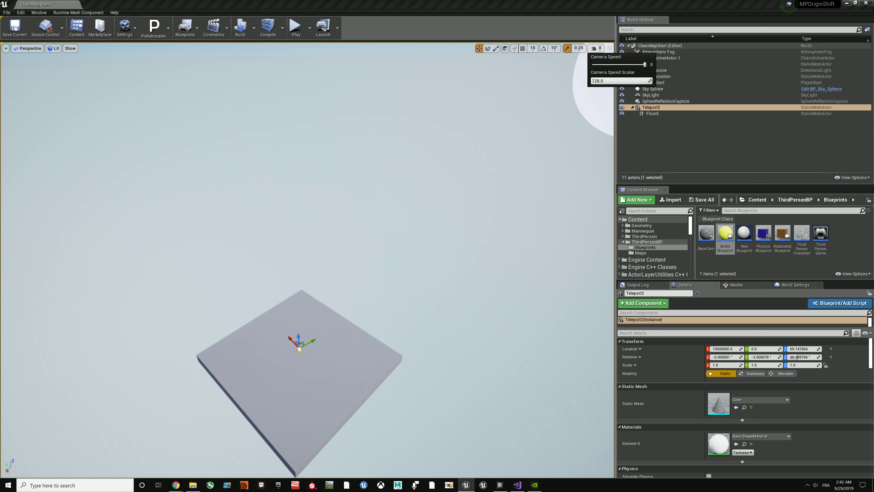
pyautogui.moveTo(327, 327)
pyautogui.keyDown('alt'); pyautogui.mouseDown()
pyautogui.moveTo(326, 241)
pyautogui.moveTo(326, 326)
pyautogui.mouseUp(); pyautogui.keyUp('alt')
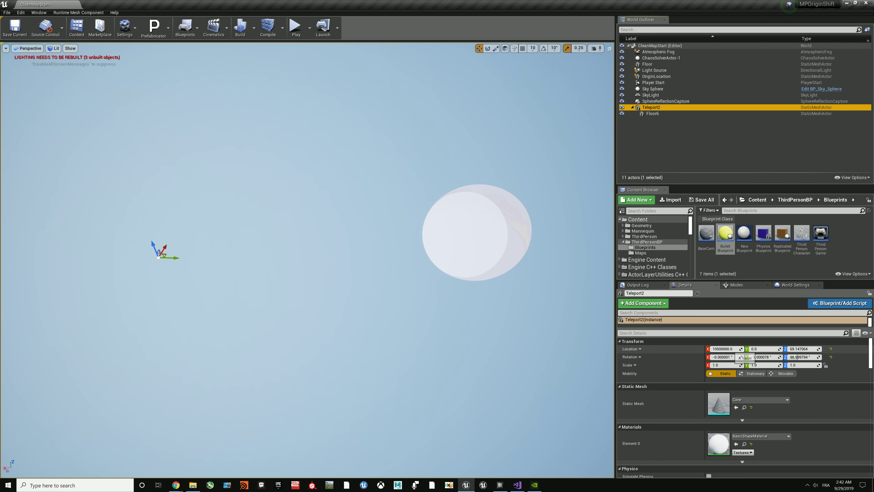
# Scale the Sky Sphere to 10000 on X, Y and Z, then reselect Teleport2.
pyautogui.moveTo(326, 327)
pyautogui.keyDown('alt'); pyautogui.mouseDown()
pyautogui.moveTo(327, 241)
pyautogui.moveTo(327, 327)
pyautogui.moveTo(327, 241)
pyautogui.moveTo(310, 223)
pyautogui.mouseUp(); pyautogui.keyUp('alt')
pyautogui.click(310, 172)
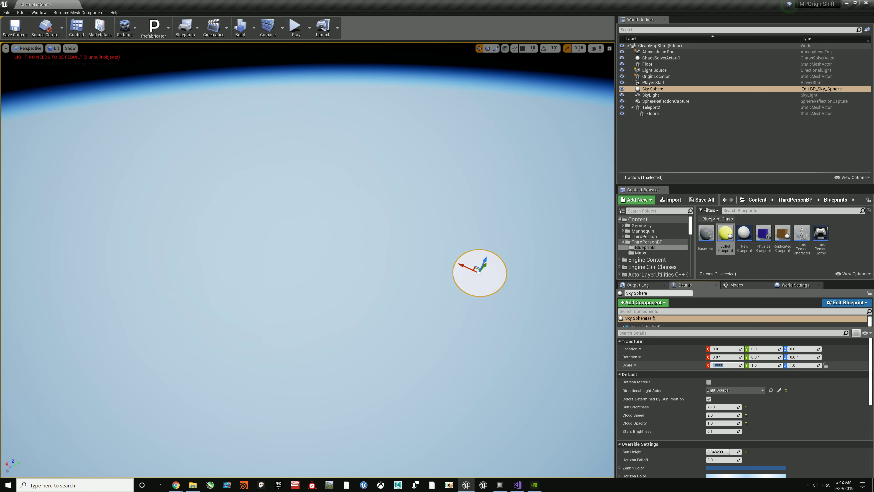
pyautogui.press('Tab')
pyautogui.write('10000.0')
pyautogui.press('Return')
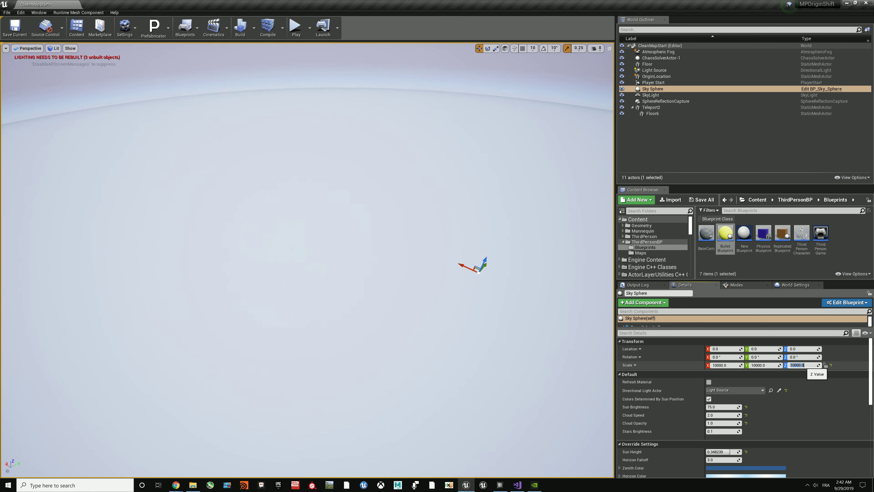
pyautogui.press('Escape')
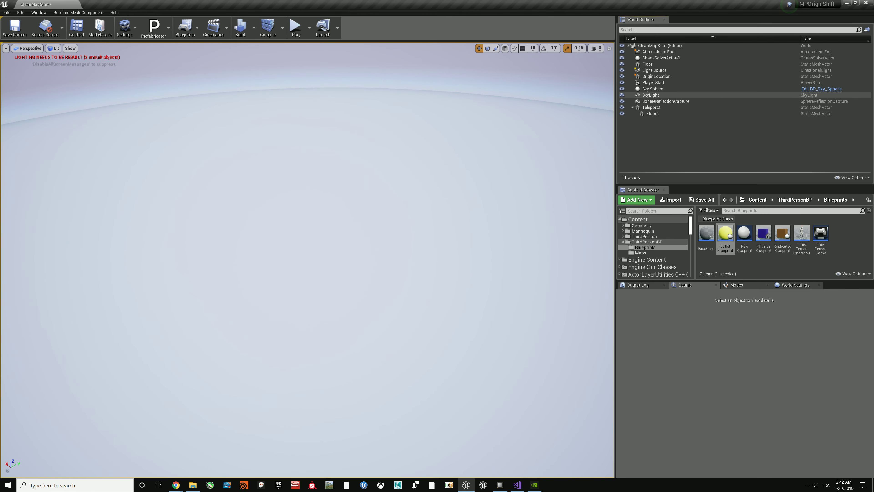
pyautogui.click(650, 107)
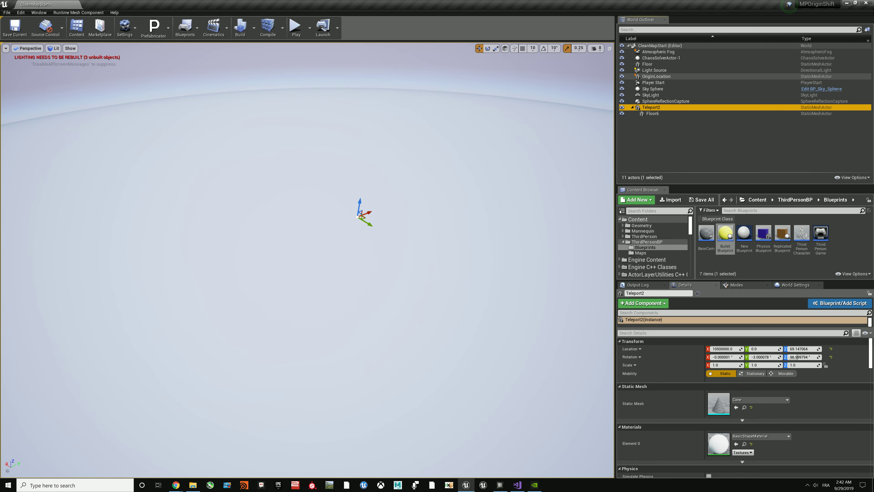
pyautogui.press('f')
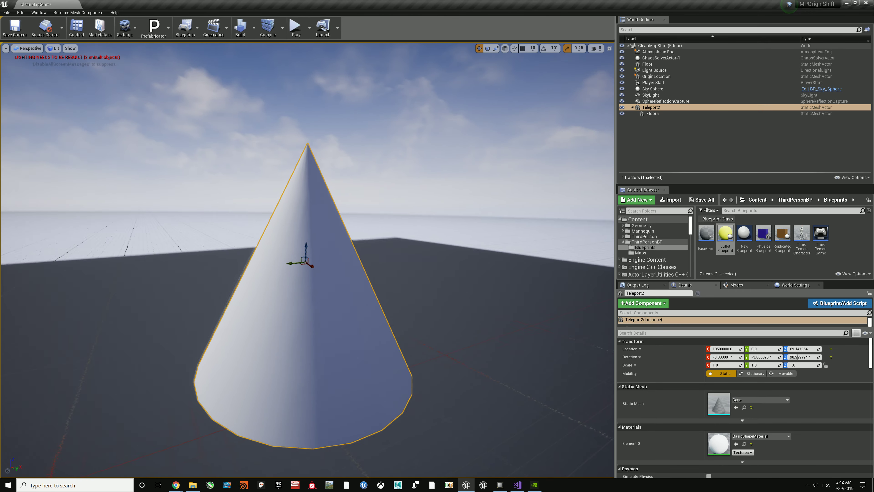
pyautogui.moveTo(306, 262); pyautogui.dragTo(378, 262, button='right')
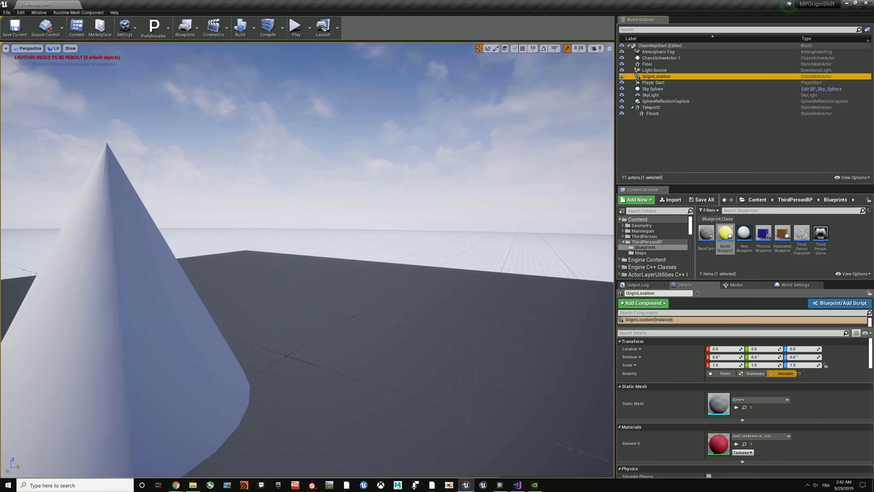
pyautogui.press('f')
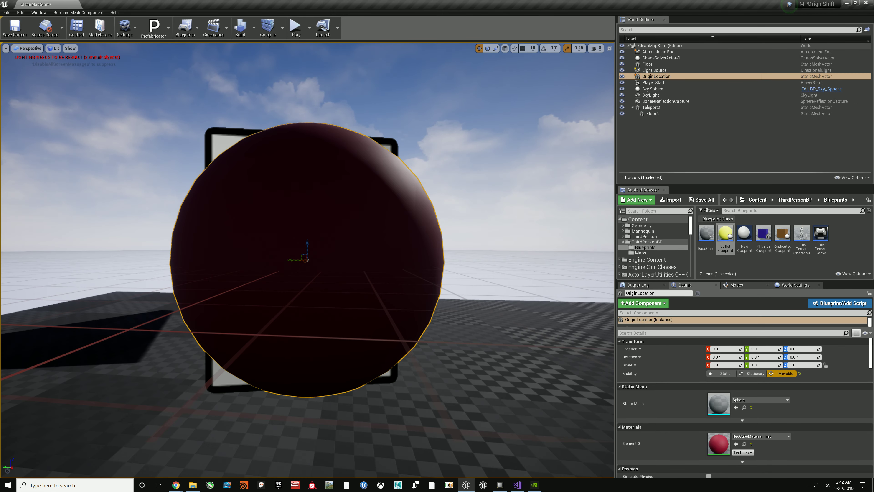
pyautogui.moveTo(306, 262); pyautogui.dragTo(379, 262, button='right')
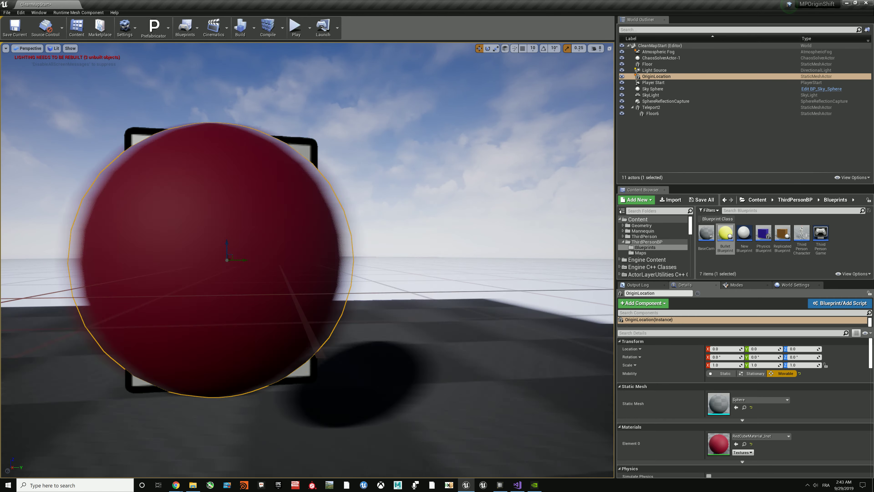
pyautogui.press('f')
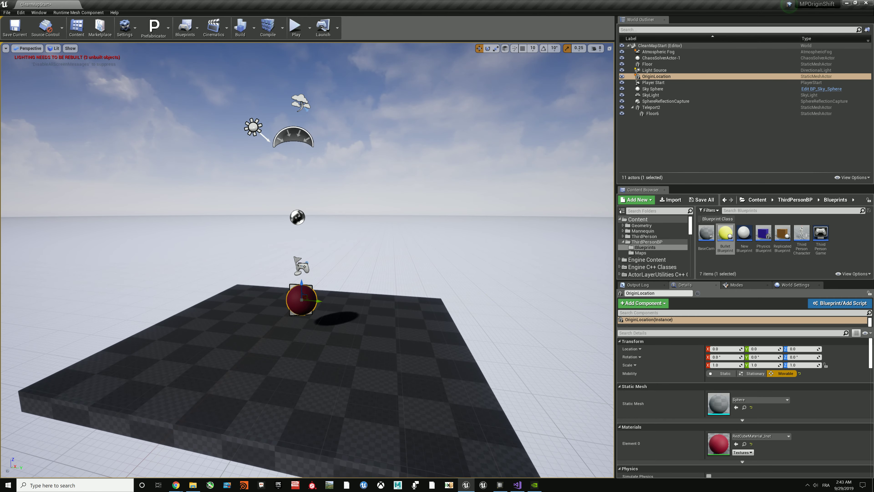
pyautogui.click(652, 88)
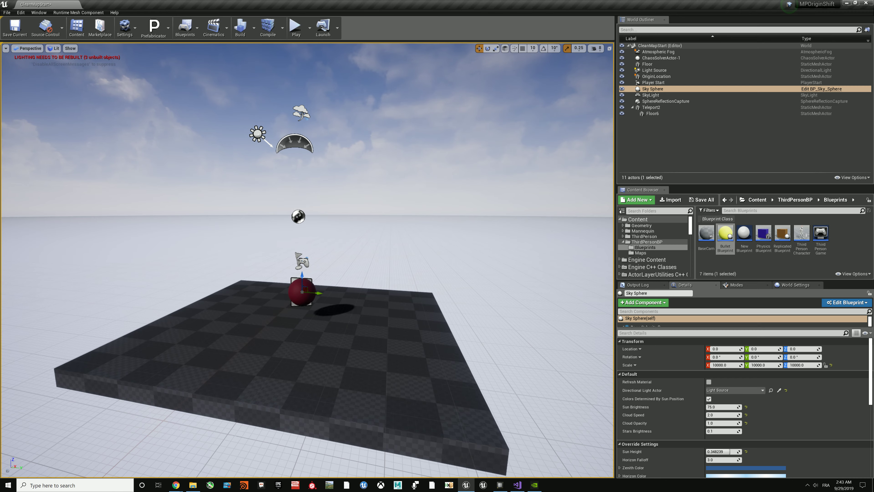
pyautogui.click(310, 27)
# Launch a two-client Play-In-Editor session with Client 2's preview window in front.
pyautogui.click(309, 31)
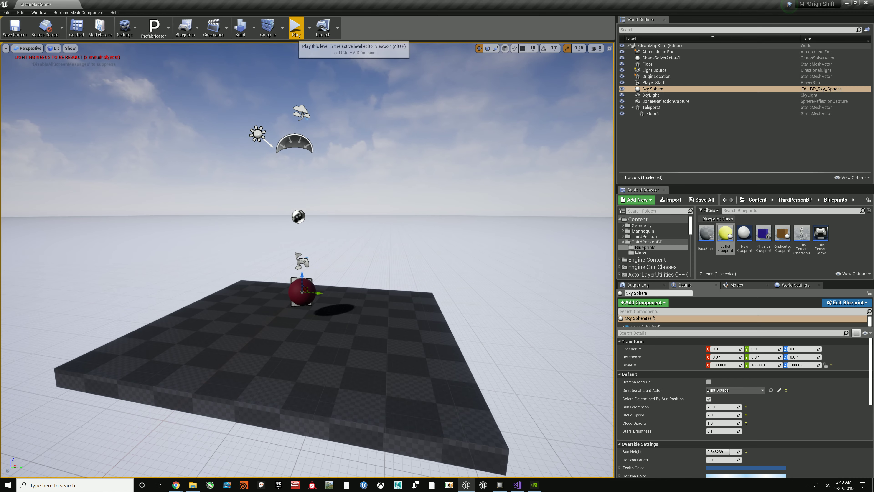
pyautogui.click(295, 27)
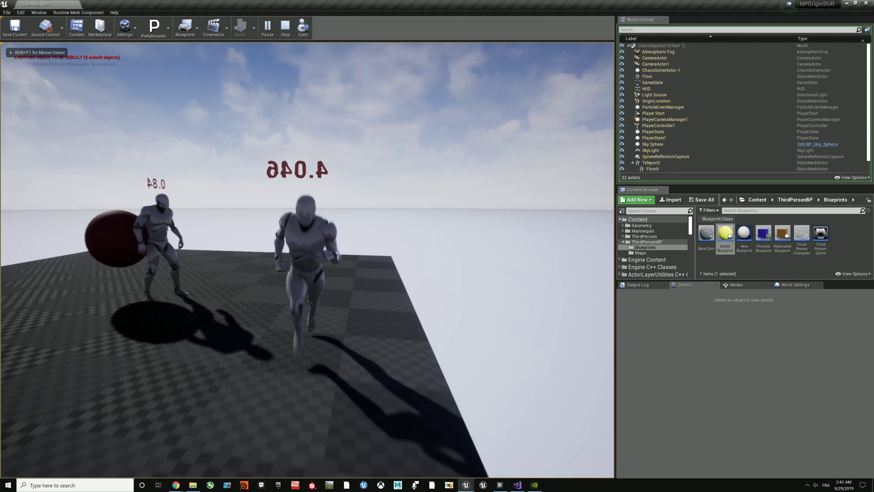
pyautogui.hotkey('shift', 'F1')
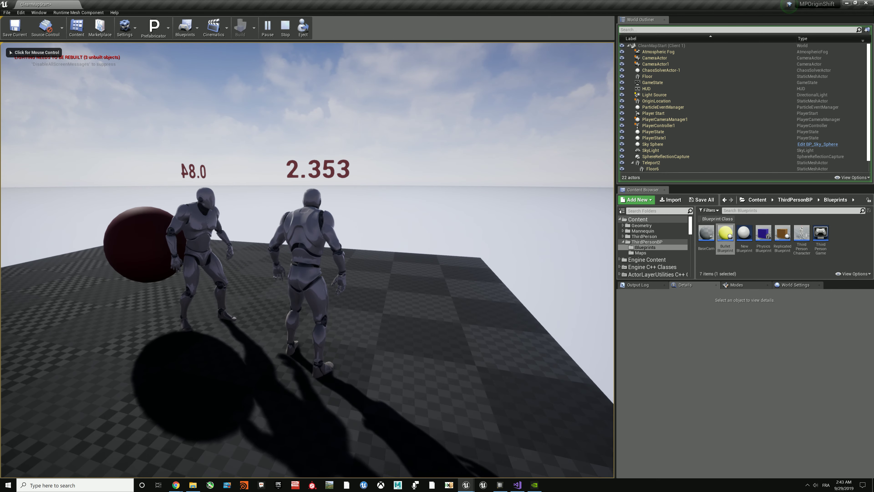
pyautogui.hotkey('alt', 'Tab')
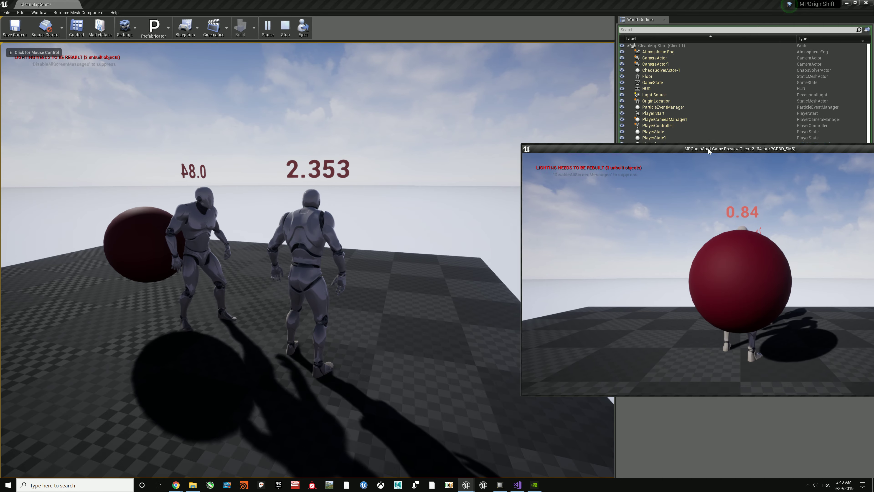
# Place Client 2's window beside the main view, then run, jump onto the blue cube and fire.
pyautogui.moveTo(688, 147); pyautogui.dragTo(647, 162)
pyautogui.press('w')
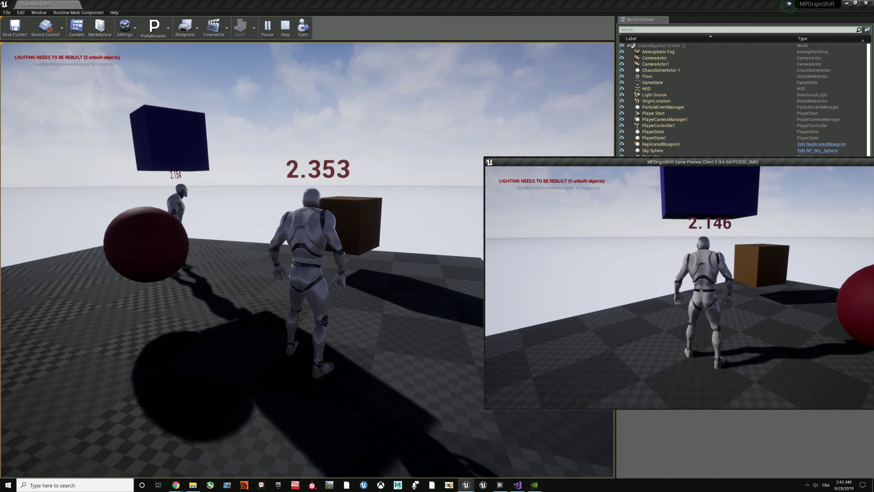
pyautogui.press('space')
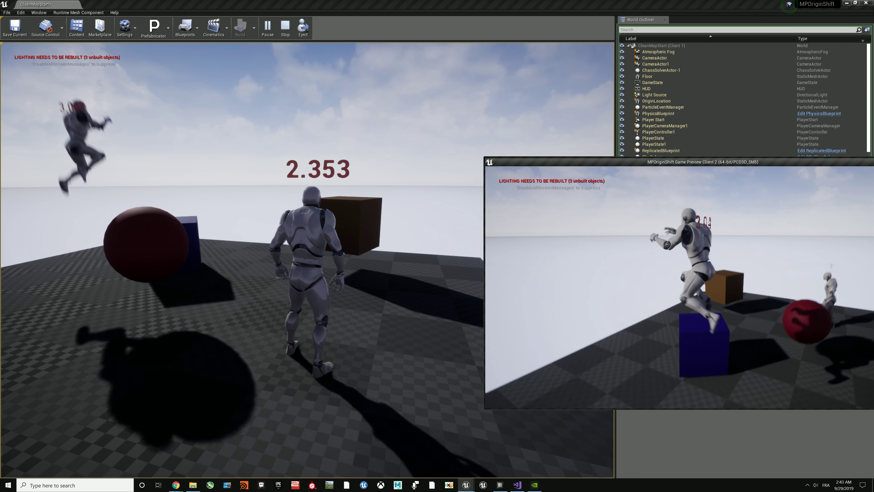
pyautogui.press('w')
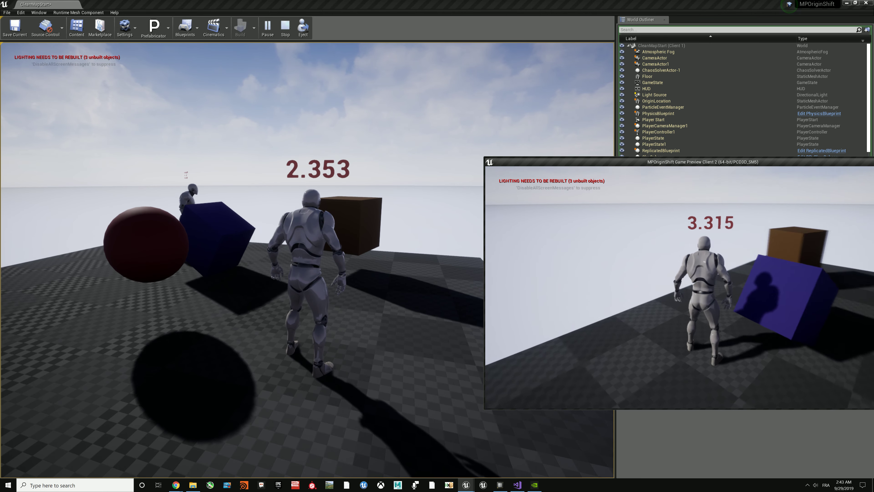
pyautogui.click(679, 288)
# Fire several more yellow spheres while running and jumping, then stop the play session.
pyautogui.press('a')
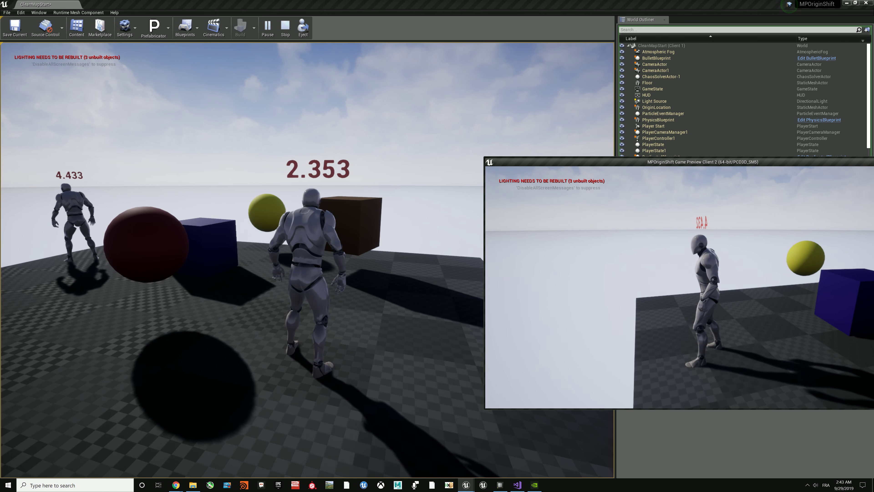
pyautogui.click(680, 287)
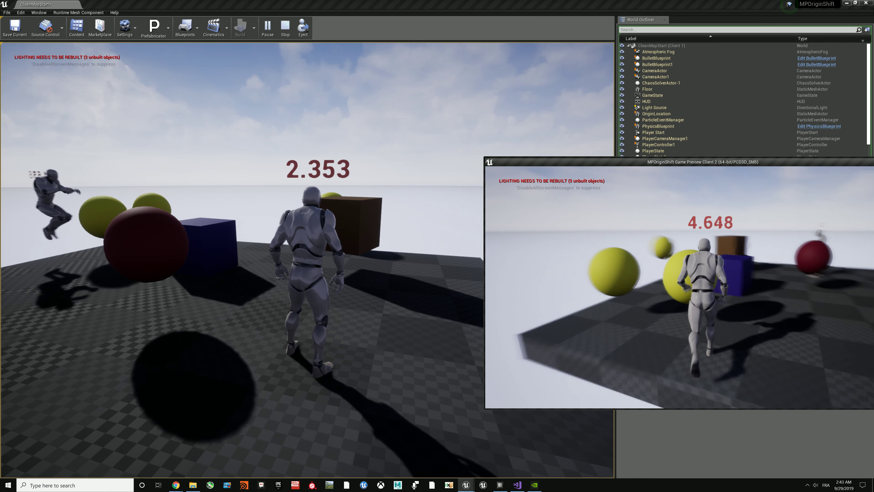
pyautogui.click(680, 287)
pyautogui.press('space')
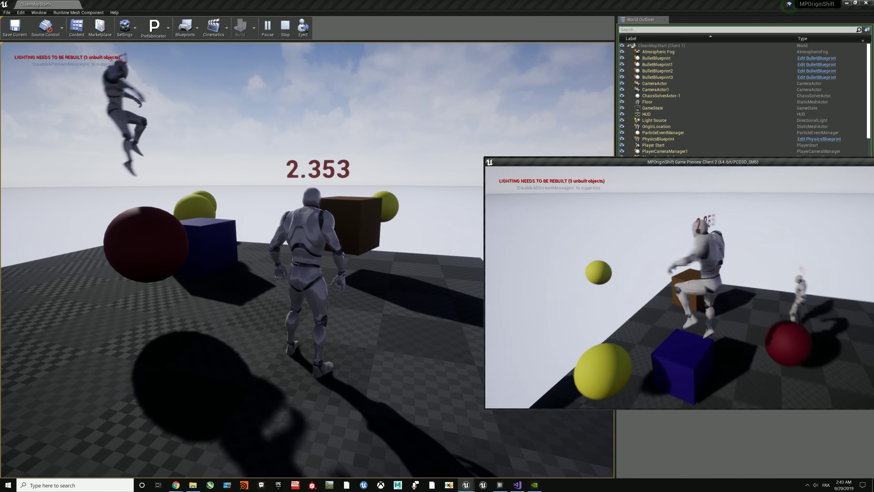
pyautogui.click(679, 287)
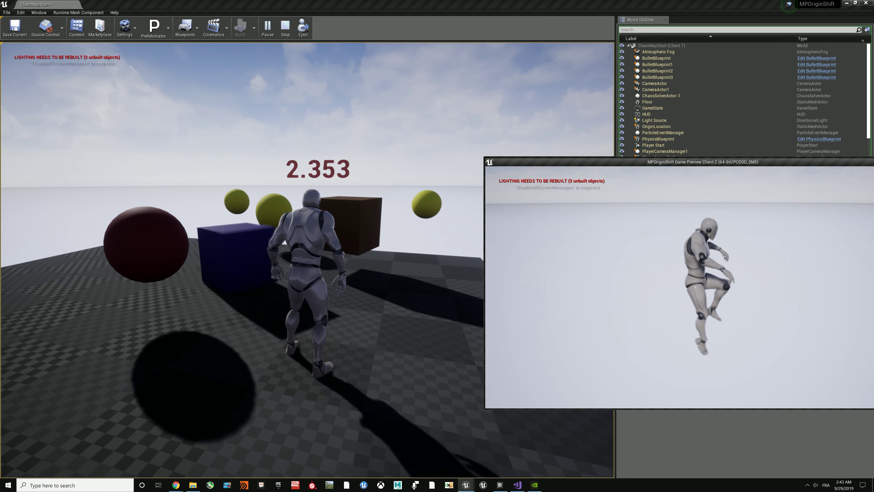
pyautogui.press('Escape')
# Restart the play session and run the first client's character past the red sphere.
pyautogui.hotkey('alt', 'p')
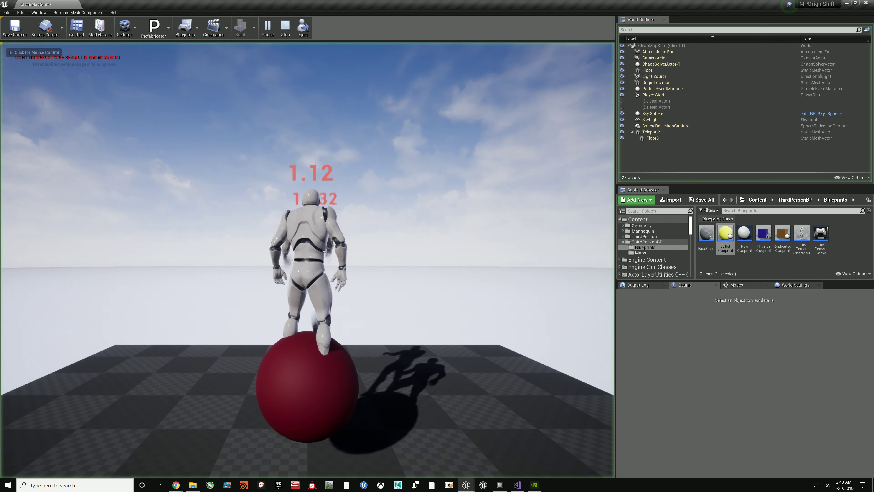
pyautogui.press('w')
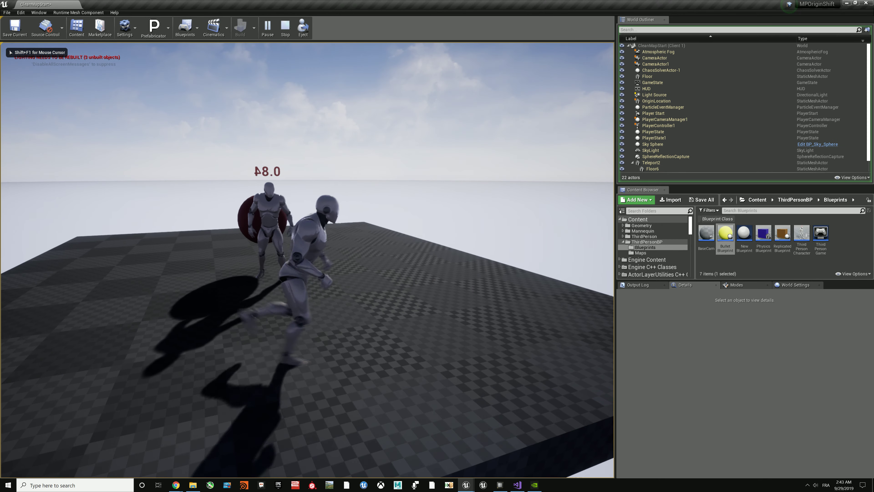
pyautogui.press('w')
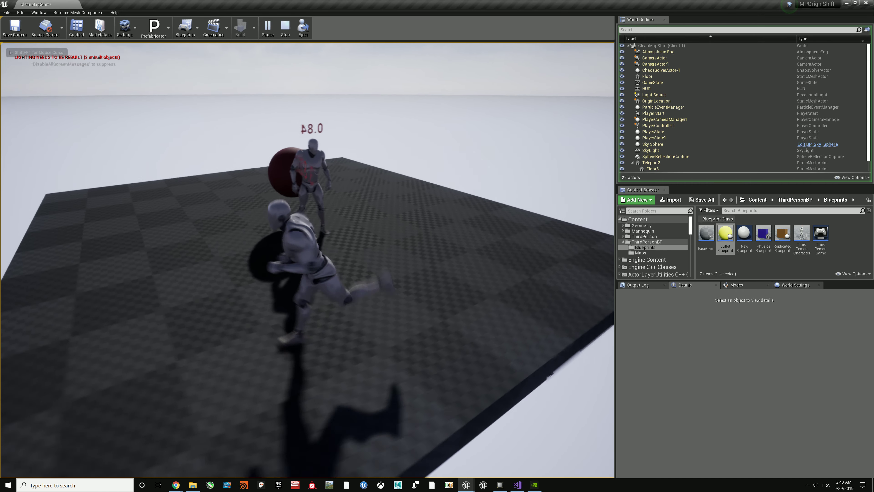
pyautogui.press('w')
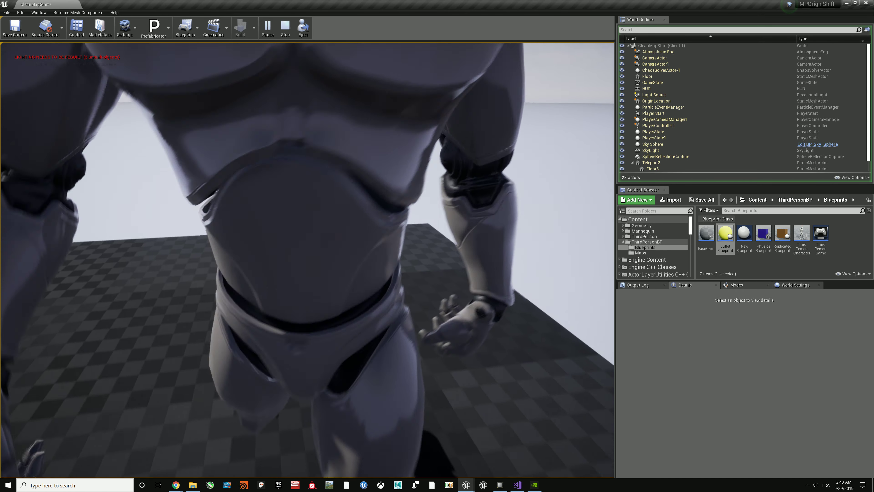
# Fire two yellow spheres, keep running past the box, and switch to Client 2's window.
pyautogui.click(308, 260)
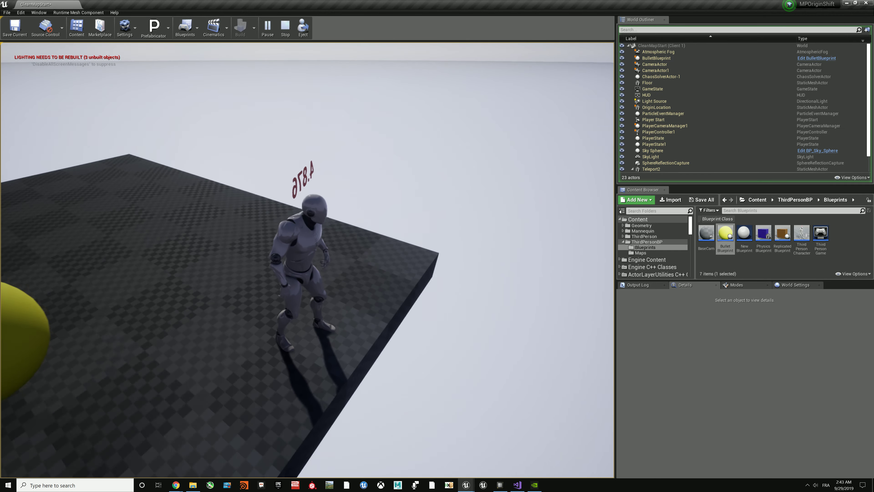
pyautogui.click(307, 260)
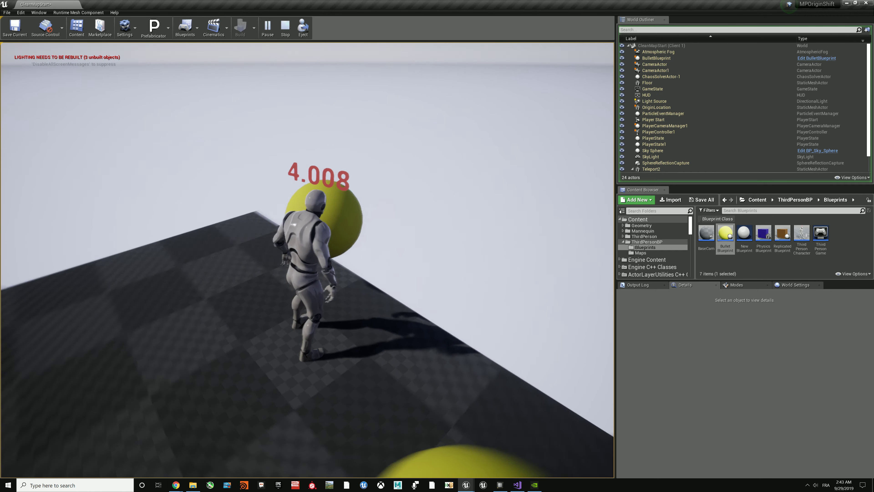
pyautogui.press('w')
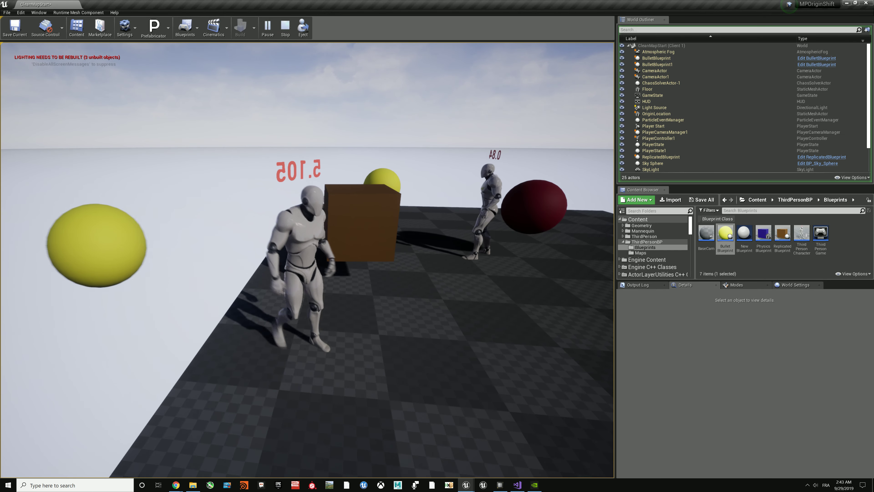
pyautogui.press('w')
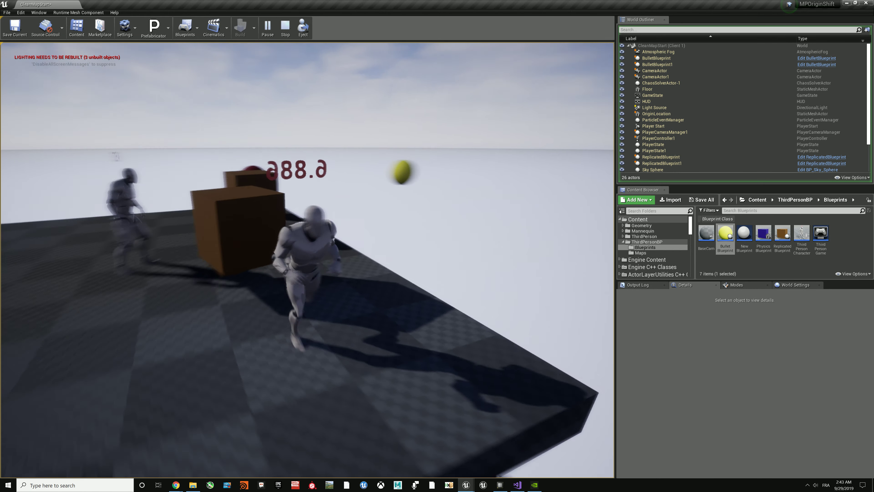
pyautogui.hotkey('alt', 'Tab')
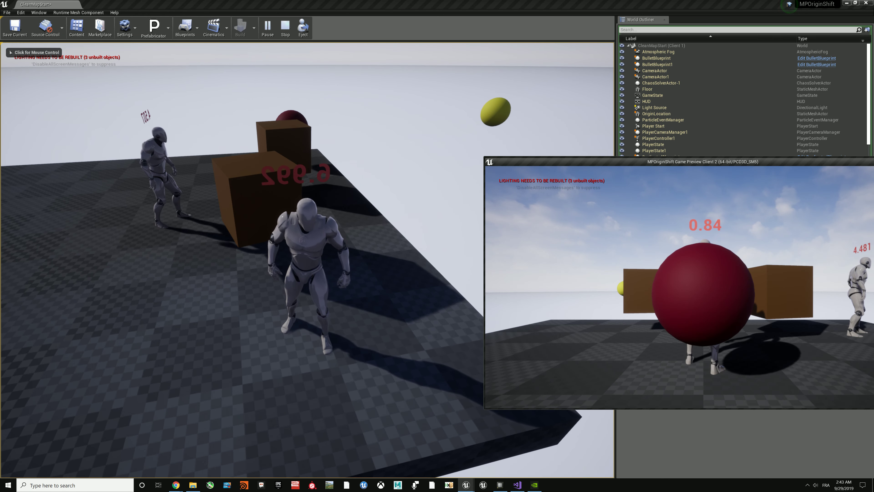
# Nudge Client 2's window down and left, then return to the first client's game.
pyautogui.moveTo(625, 181); pyautogui.dragTo(603, 207)
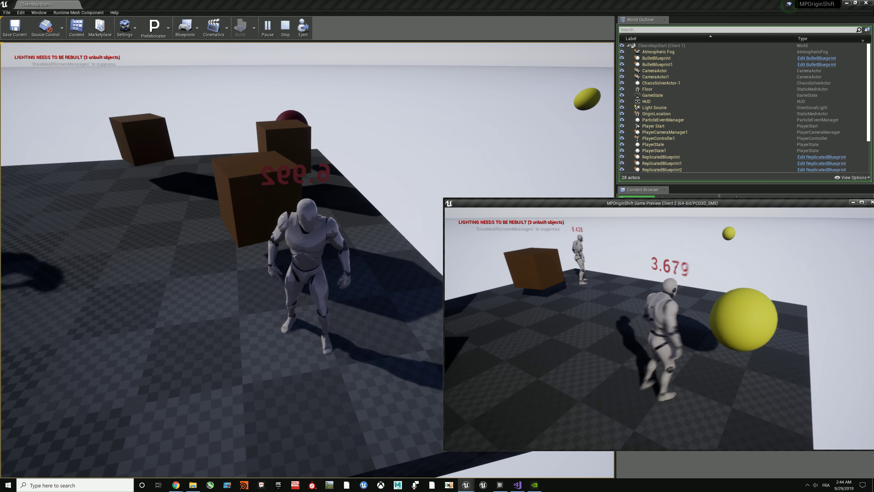
pyautogui.hotkey('alt', 'Tab')
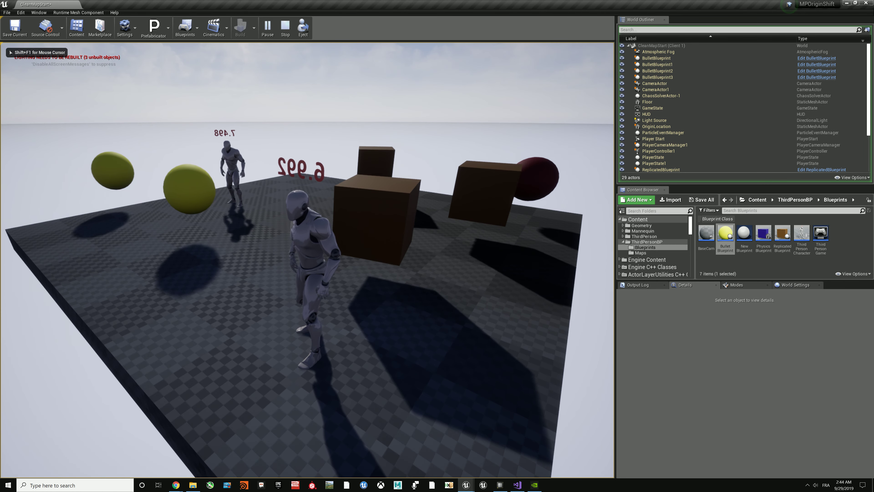
# Walk Client 2's character onto the cone teleporter near 105,002, then switch back to Client 1.
pyautogui.hotkey('alt', 'Tab')
pyautogui.press('w')
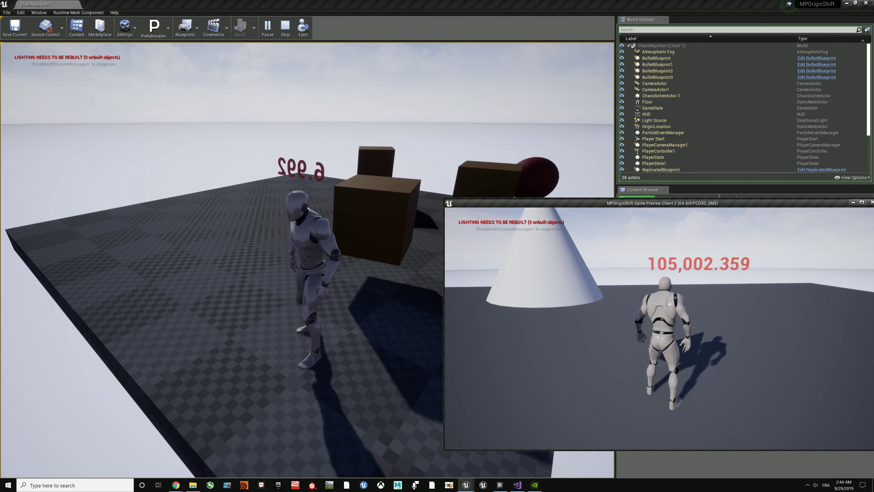
pyautogui.hotkey('alt', 'Tab')
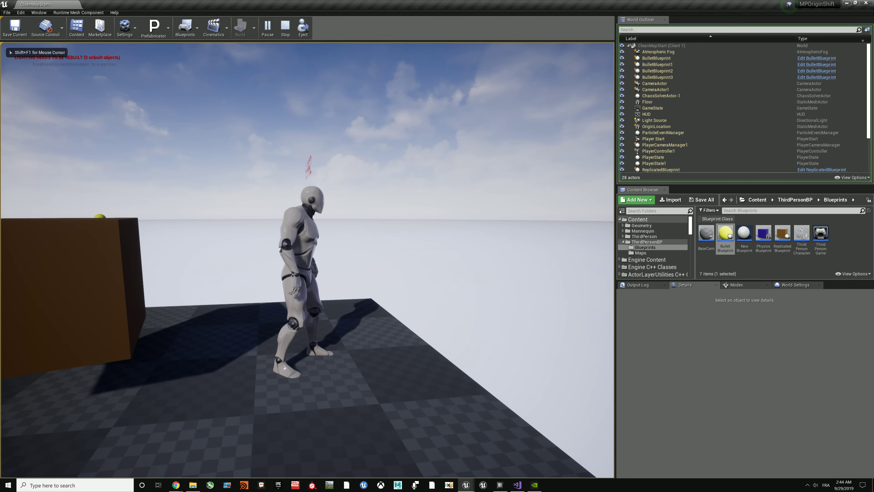
pyautogui.hotkey('shift', 'F1')
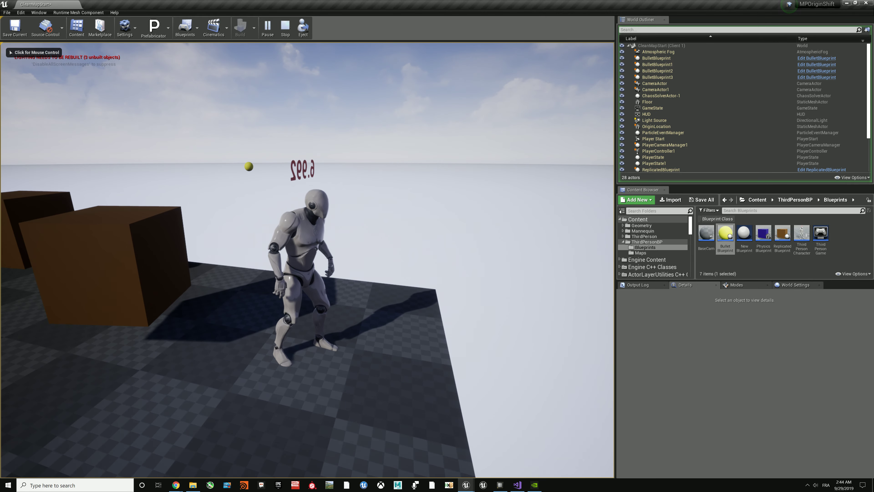
pyautogui.click(303, 29)
pyautogui.scroll(-3, 722, 150)
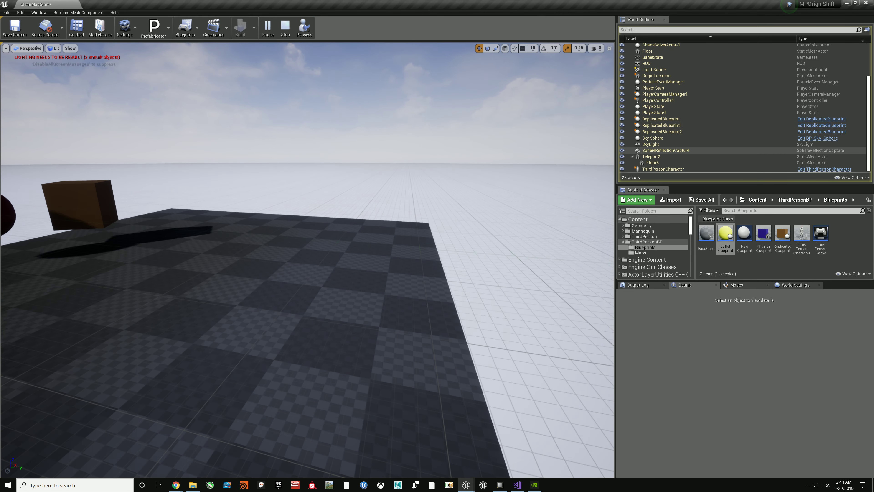
pyautogui.doubleClick(651, 157)
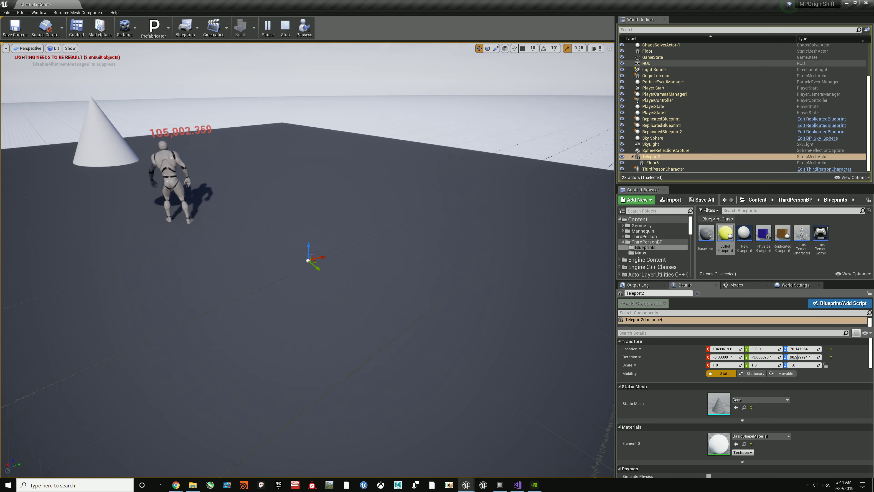
pyautogui.click(652, 57)
# Retake control of the first client and run it across the distant teleport platform.
pyautogui.click(303, 28)
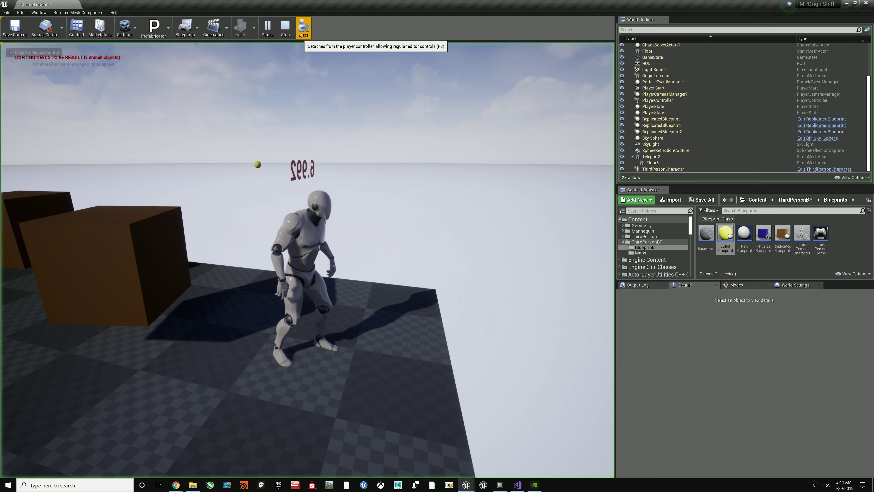
pyautogui.press('w')
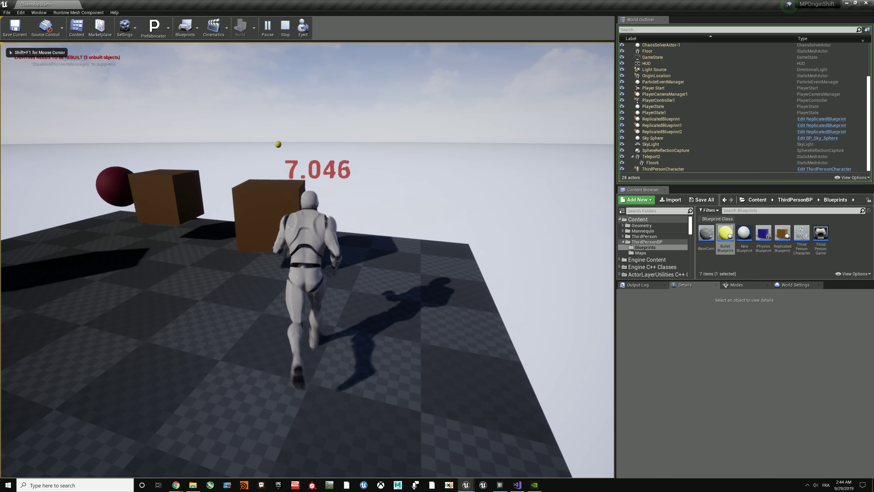
pyautogui.press('w')
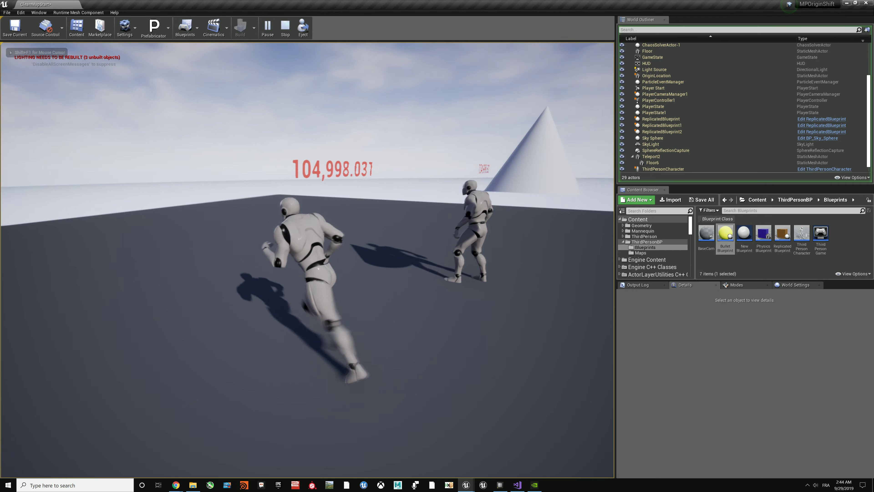
pyautogui.press('w')
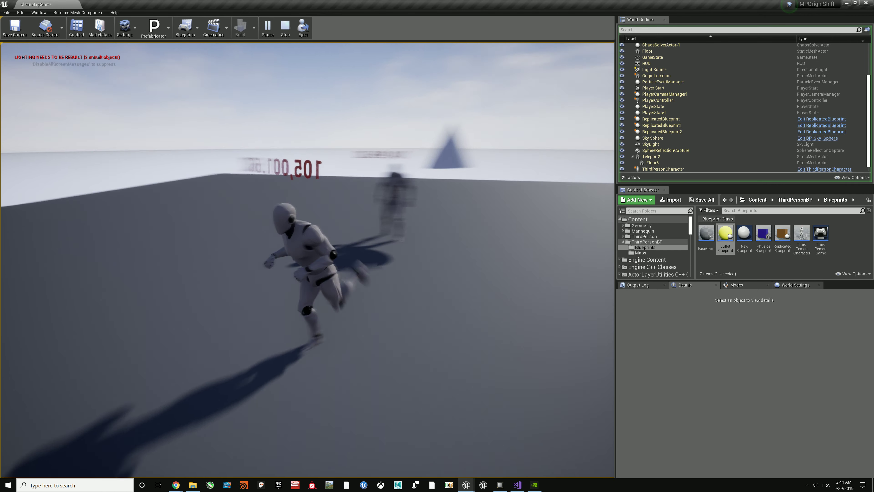
pyautogui.press('w')
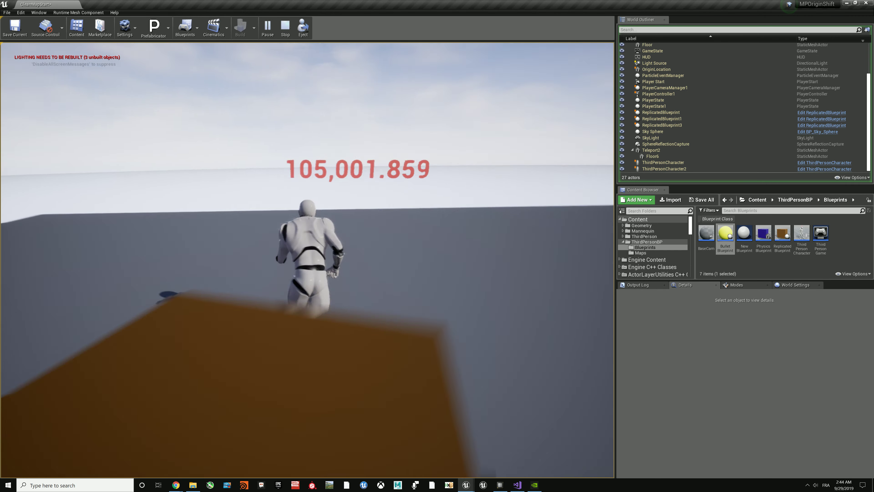
# Fire four yellow spheres and jump, then release input and bring up Client 2's window.
pyautogui.click(308, 260)
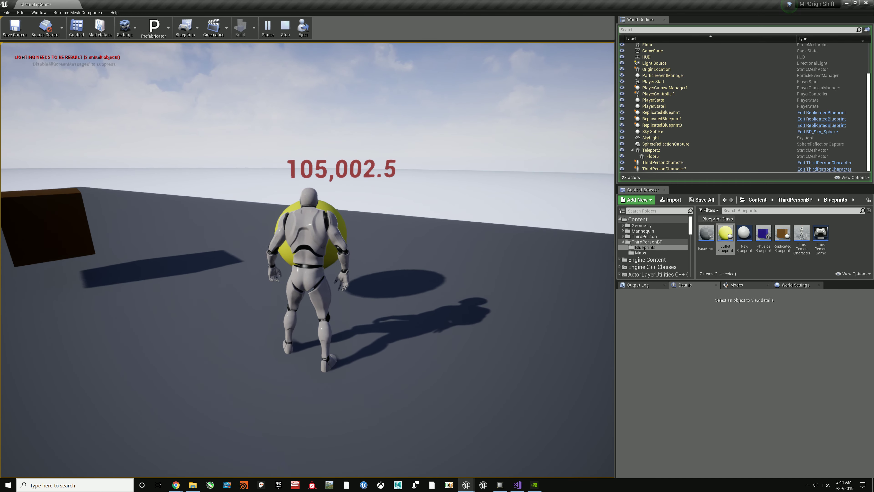
pyautogui.click(307, 260)
pyautogui.click(308, 260)
pyautogui.click(307, 260)
pyautogui.click(308, 259)
pyautogui.click(307, 260)
pyautogui.click(308, 260)
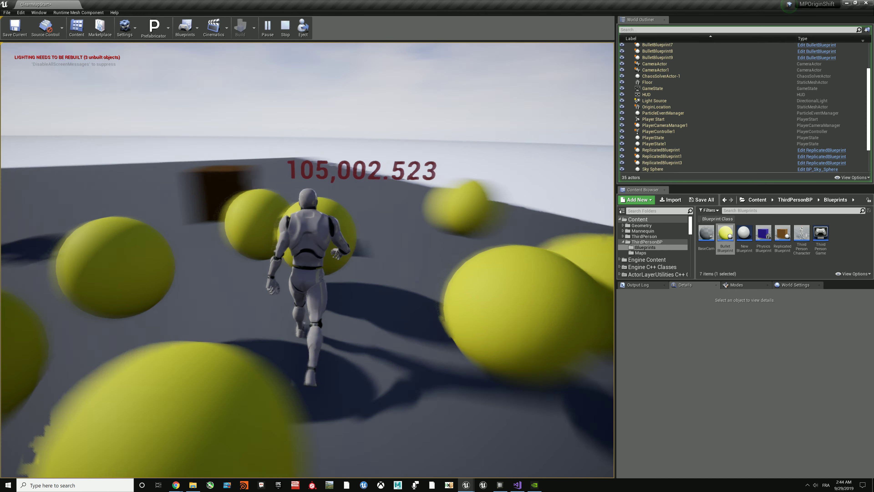
pyautogui.press('space')
pyautogui.hotkey('shift', 'F1')
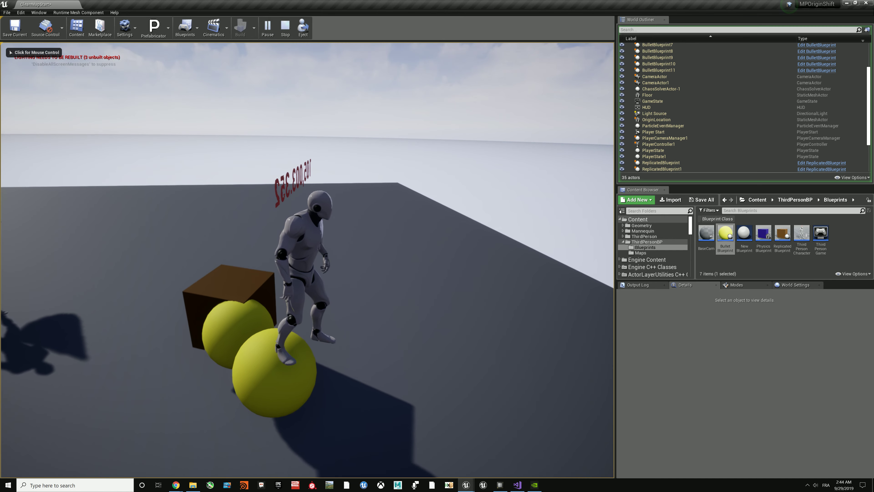
pyautogui.hotkey('alt', 'Tab')
# Run Client 2's character toward the yellow spheres about 105,000 units out.
pyautogui.press('w')
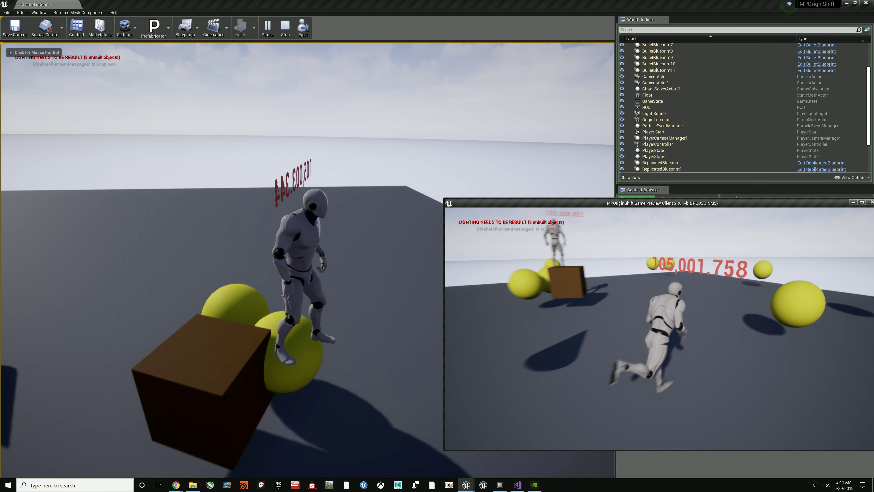
pyautogui.press('w')
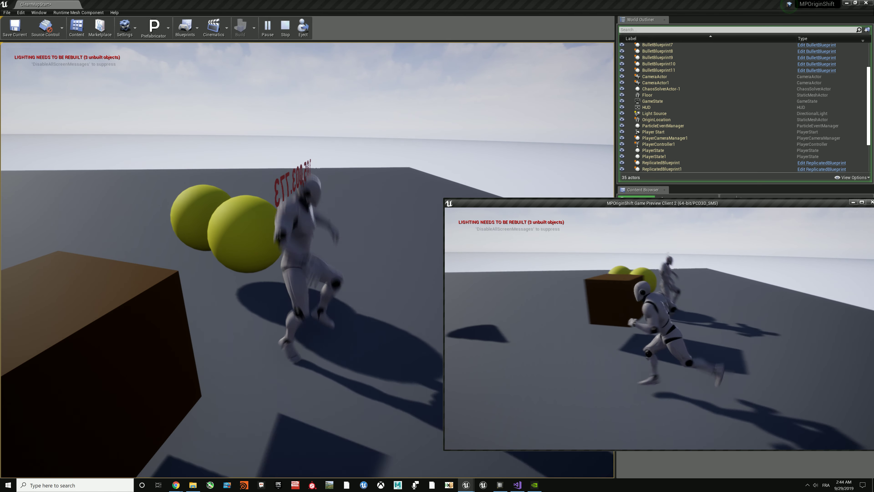
pyautogui.press('w')
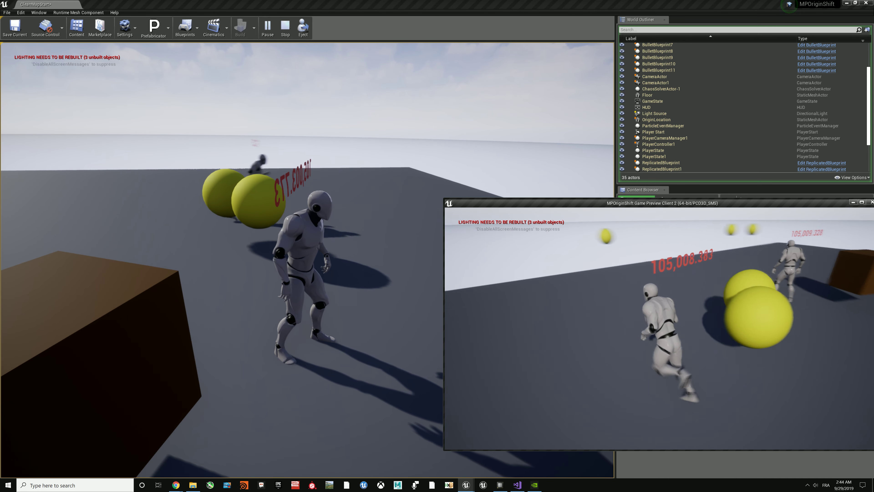
pyautogui.press('w')
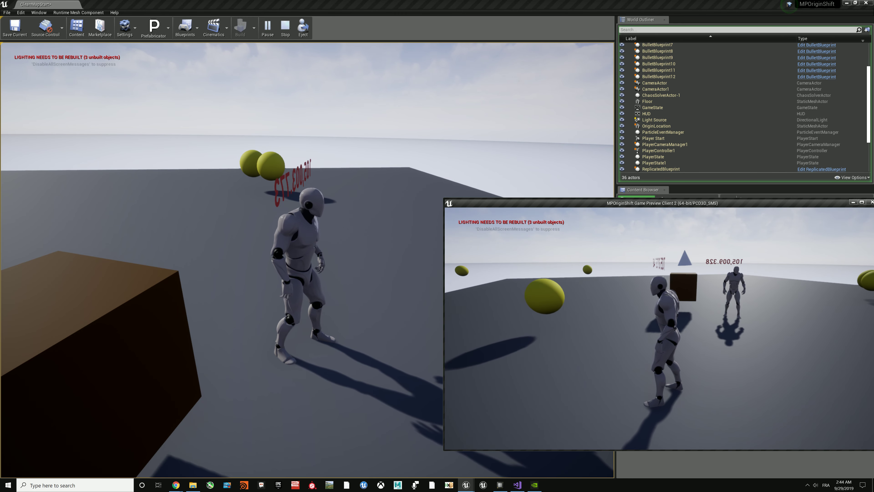
pyautogui.press('w')
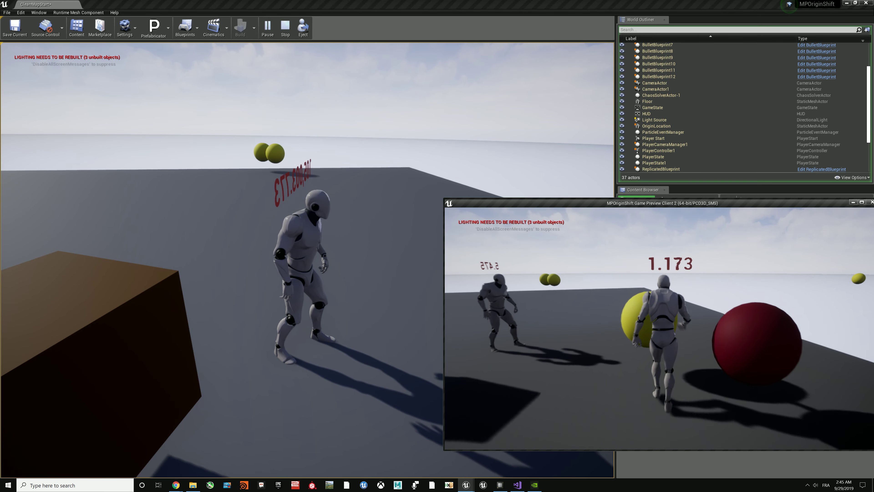
# Jump, fire bullets and spawn two brown boxes, then return to the first player's game.
pyautogui.press('space')
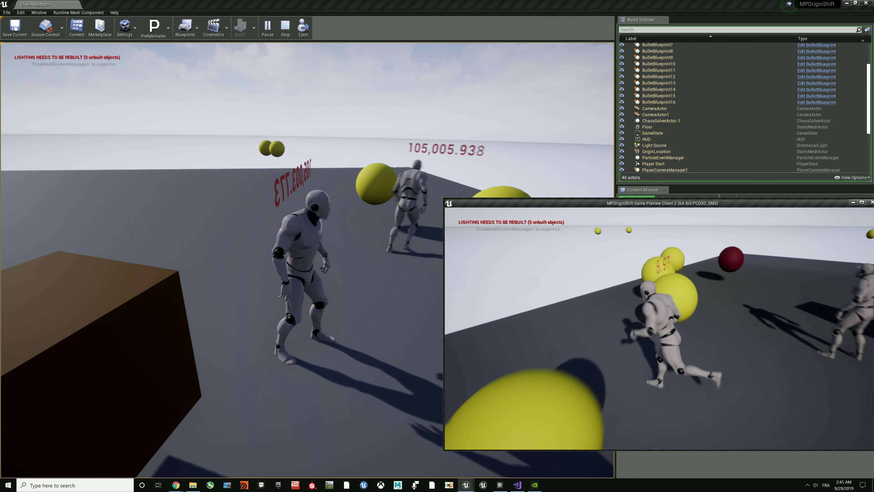
pyautogui.press('space')
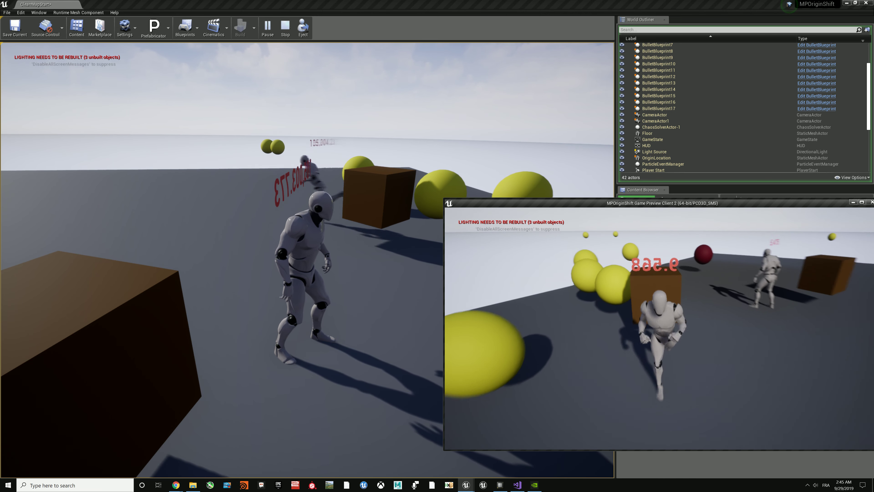
pyautogui.press('space')
pyautogui.press('w')
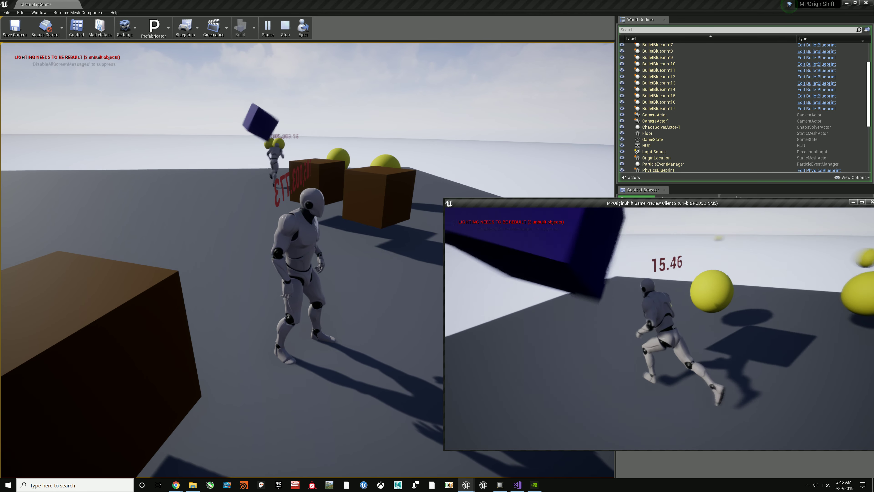
pyautogui.press('space')
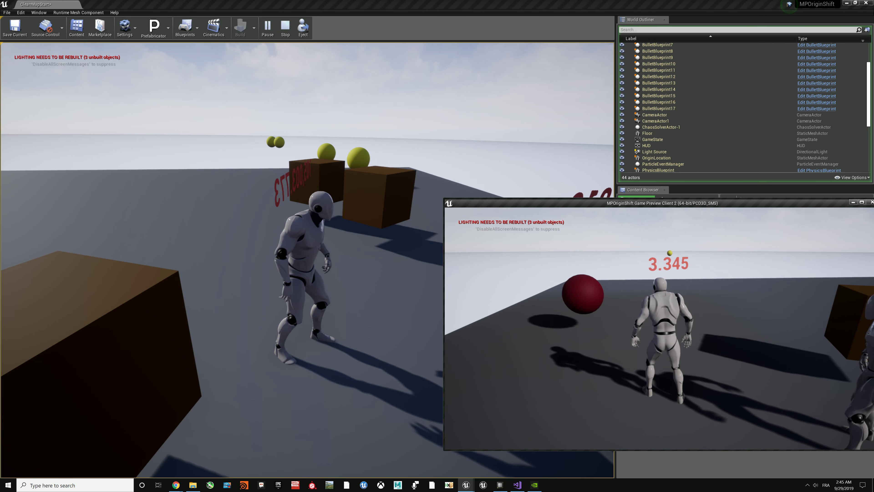
pyautogui.click(310, 241)
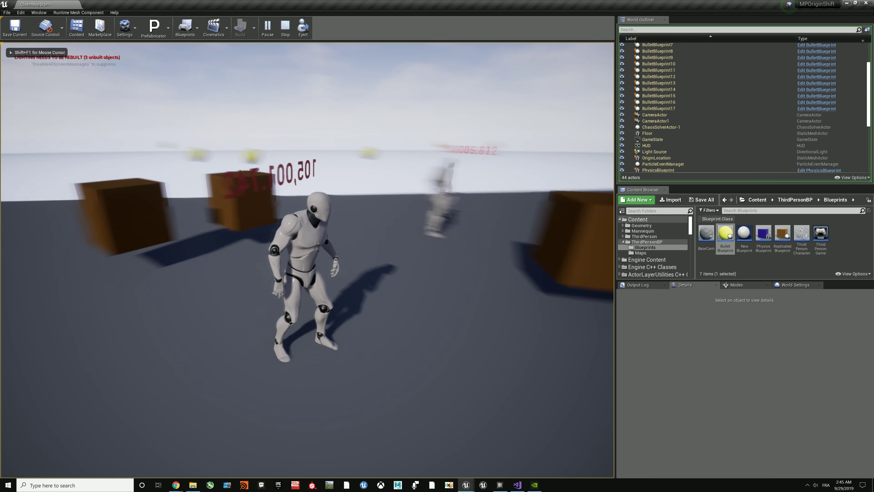
# Run the first player past the red sphere, spawning blue physics cubes and jumping.
pyautogui.press('w')
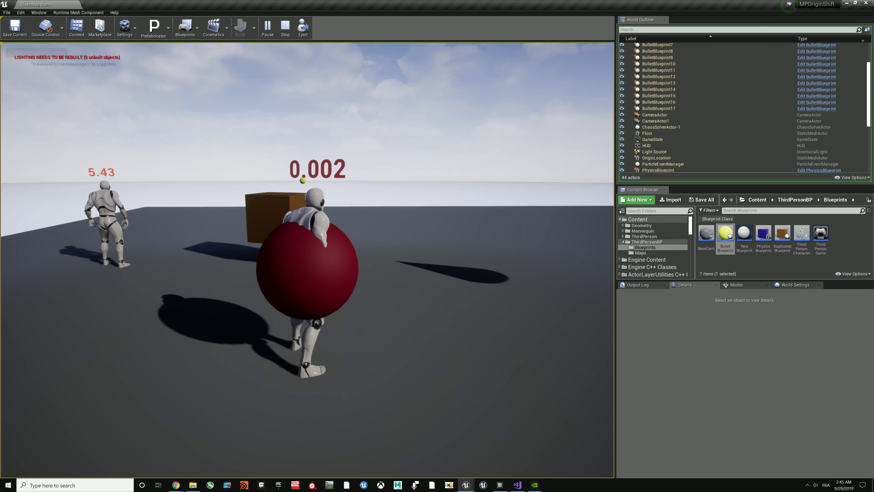
pyautogui.press('w')
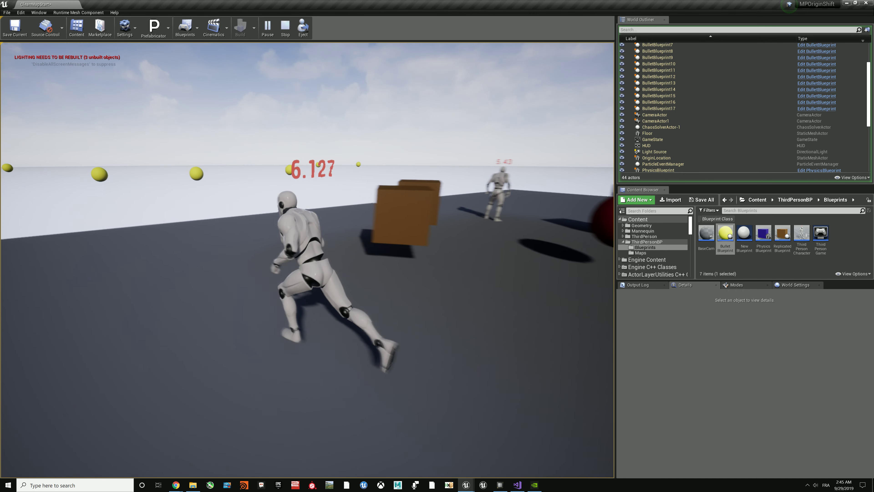
pyautogui.press('w')
pyautogui.press('w')
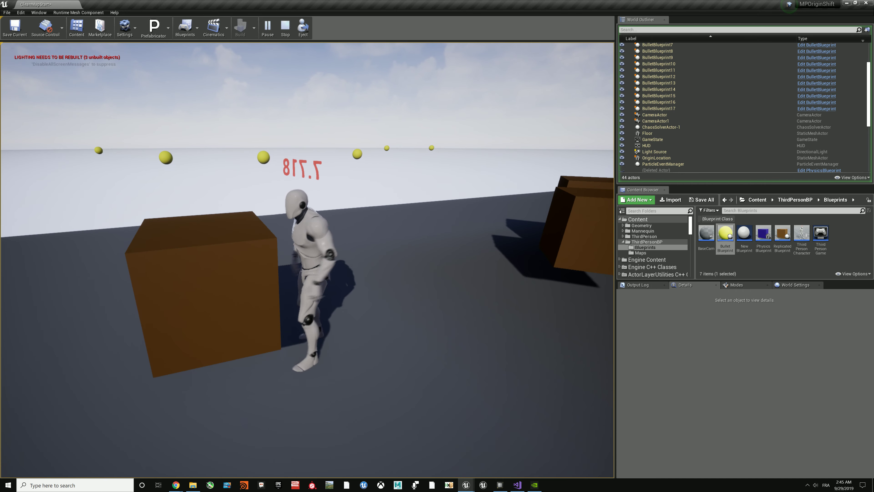
pyautogui.press('w')
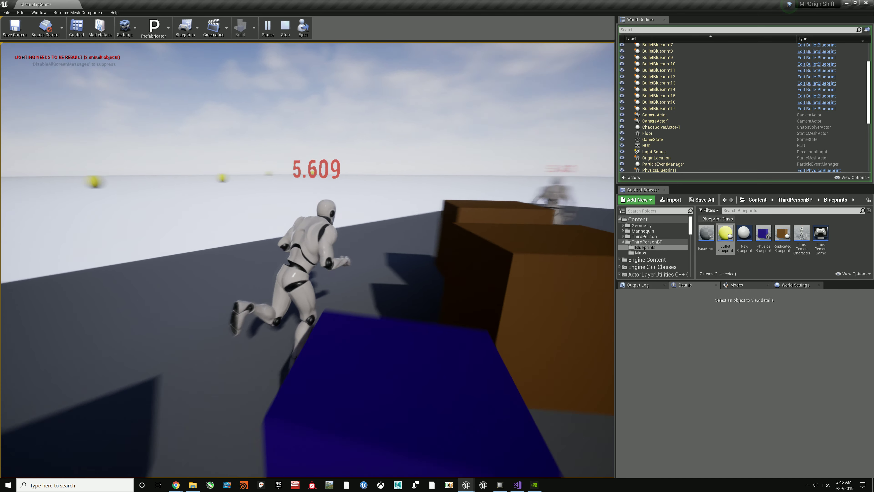
pyautogui.press('space')
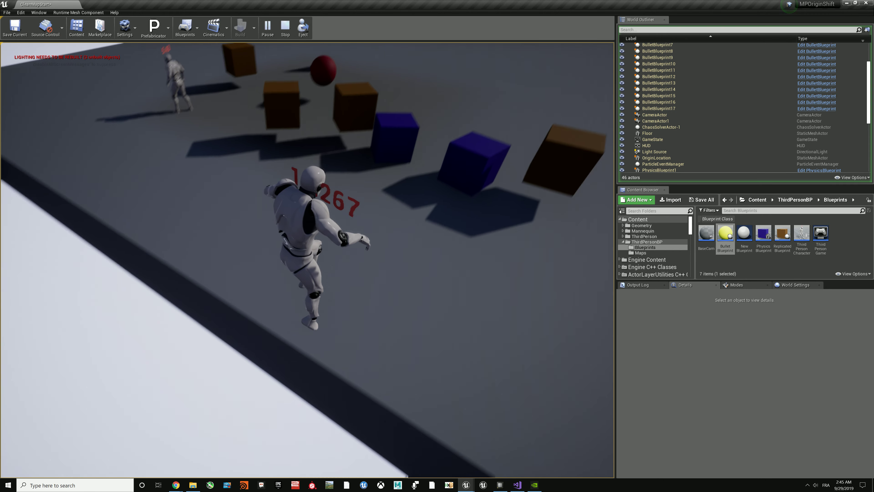
pyautogui.hotkey('alt', 'Tab')
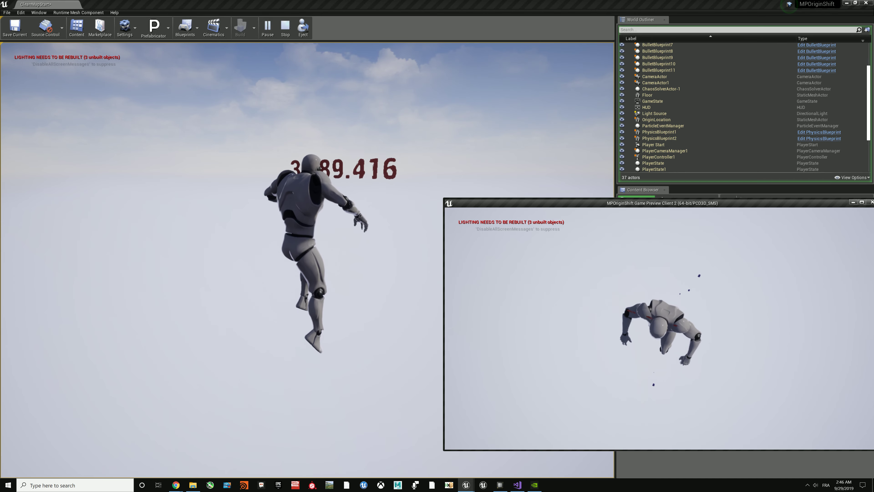
# Maximize the Game Preview Client 2 window to full screen.
pyautogui.press('super+Up')
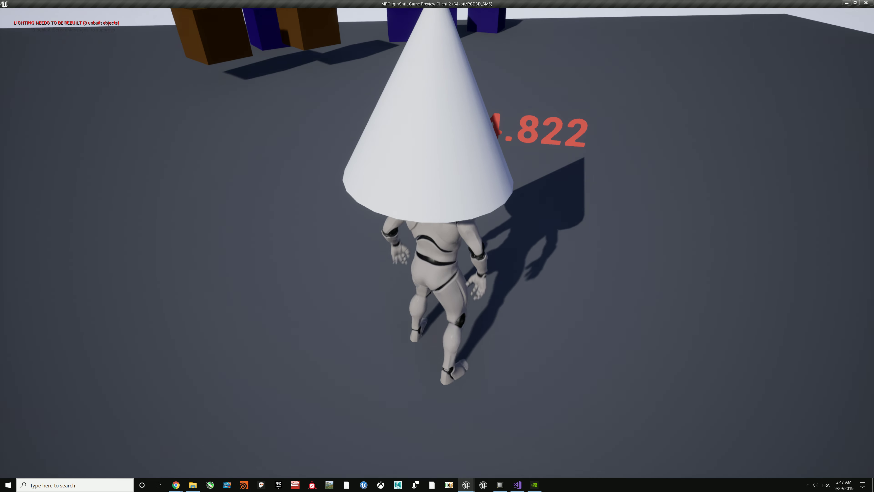
# Run and jump Client 2's player, then run the editor player among the boxes firing bullets.
pyautogui.press('w')
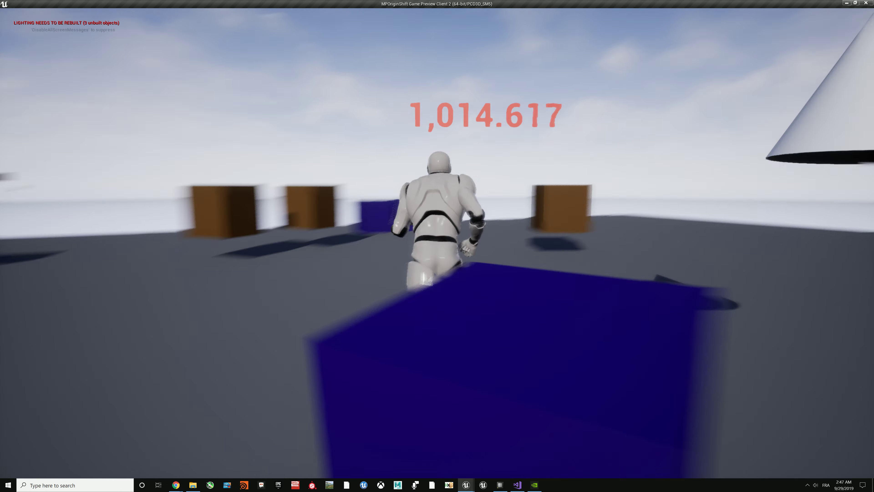
pyautogui.press('space')
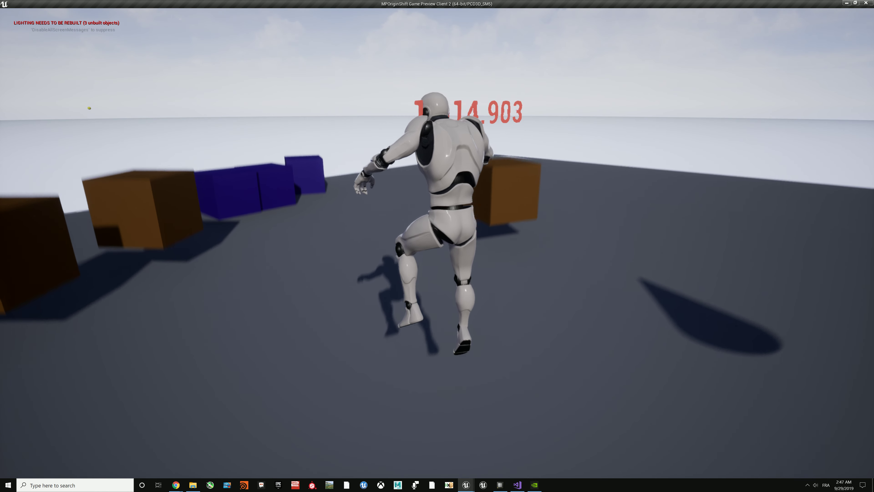
pyautogui.hotkey('alt', 'Tab')
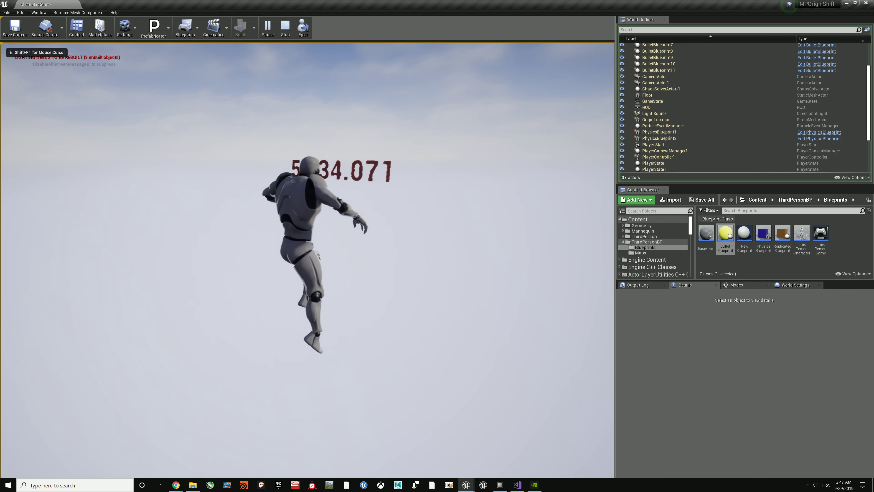
pyautogui.press('w')
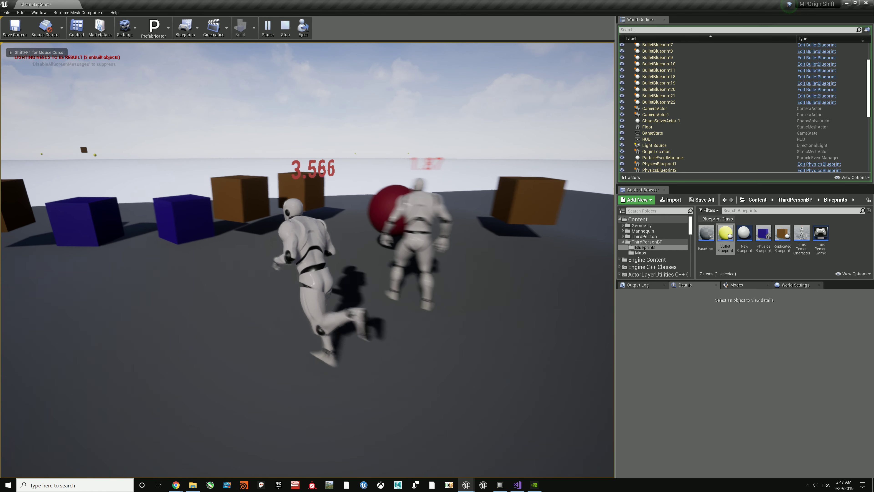
pyautogui.press('w')
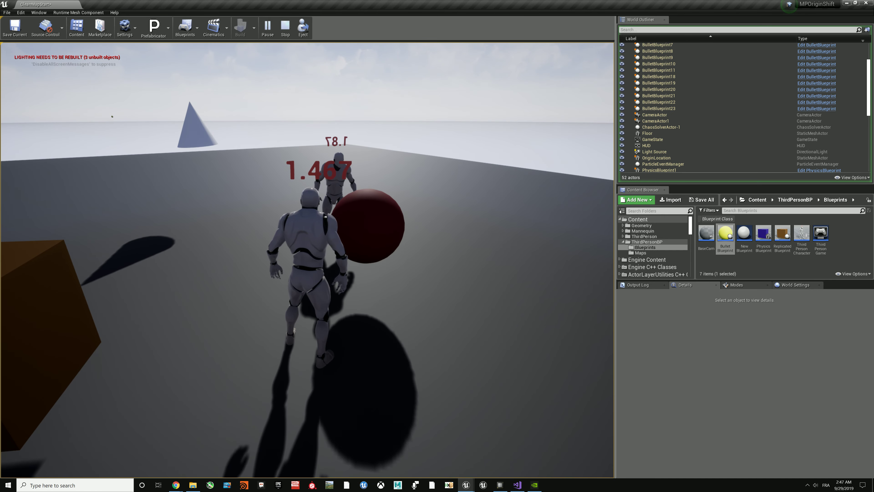
pyautogui.press('w')
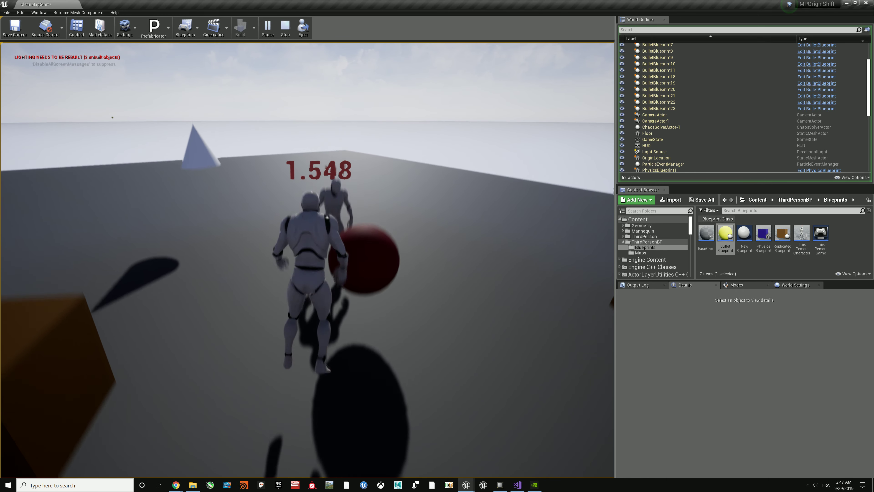
# Return to Client 2 and run it to land among the cubes at label 1,014.285.
pyautogui.hotkey('alt', 'Tab')
pyautogui.press('w')
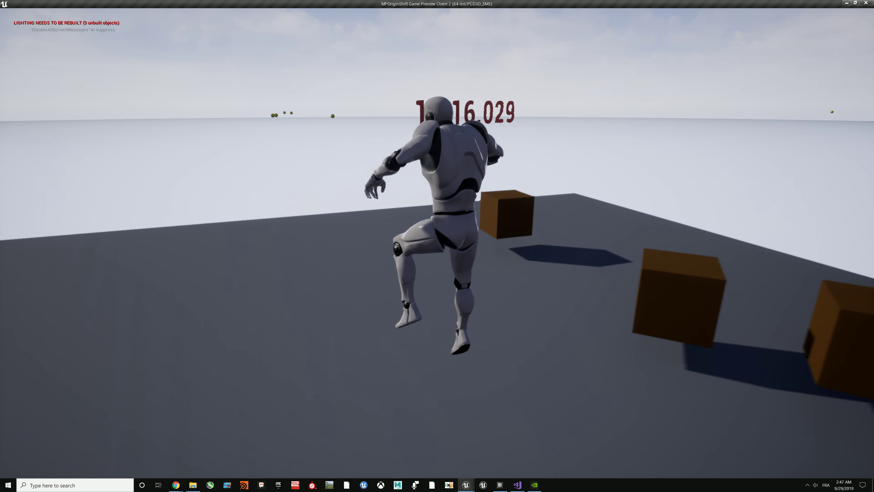
pyautogui.press('w')
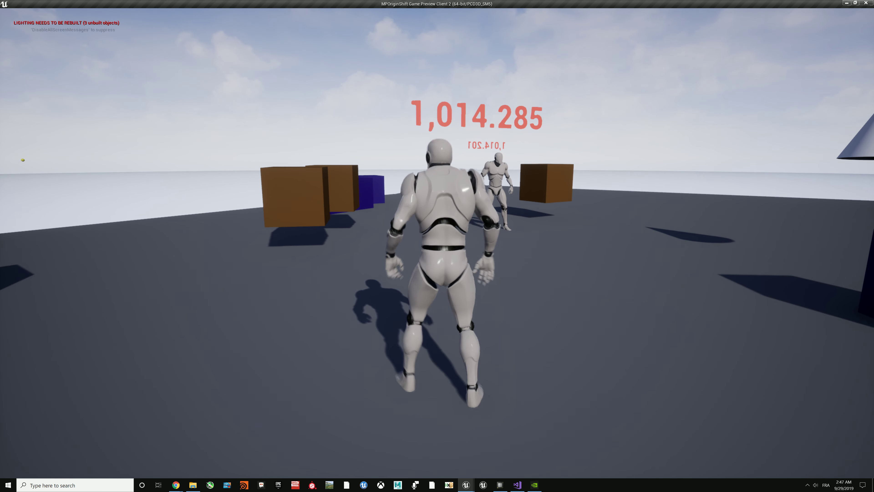